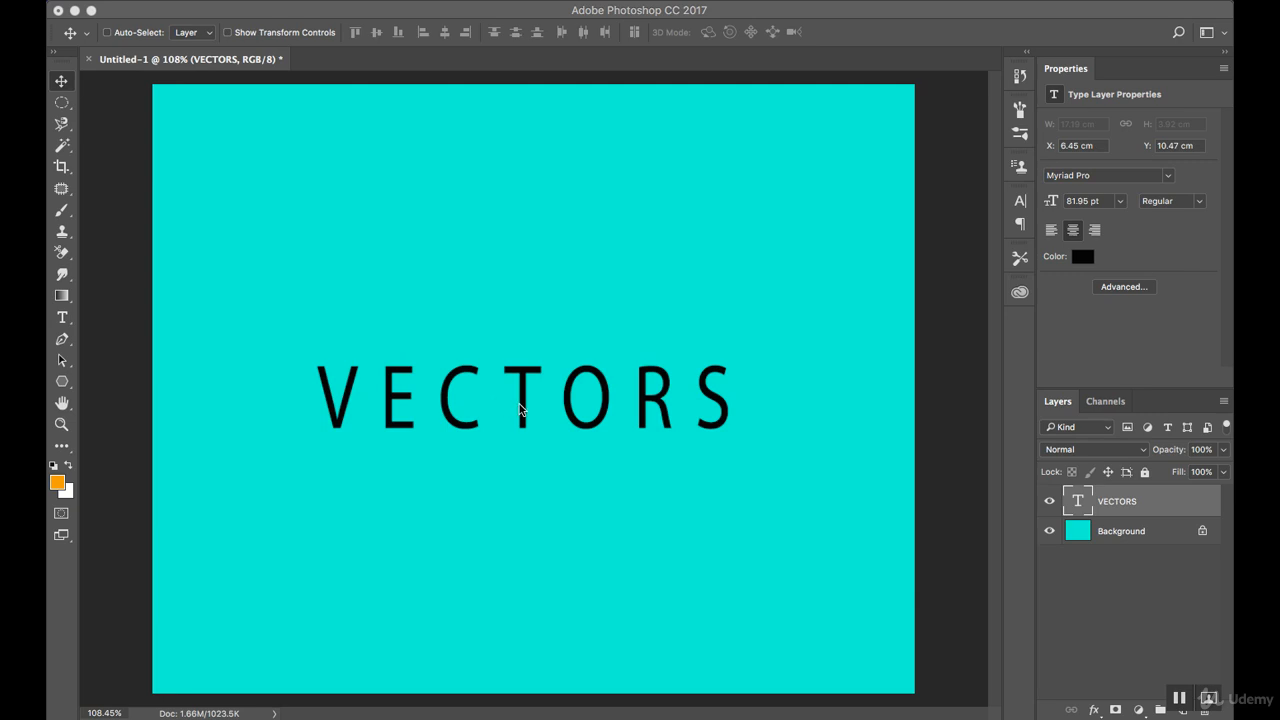
Move the VECTORS text to the upper part of the canvas and place a new horizontal text line reading APPLE centred beneath it.
{"action": "left_click_drag", "start_coordinate": [520, 409], "coordinate": [521, 268]}
{"action": "left_click", "coordinate": [62, 318]}
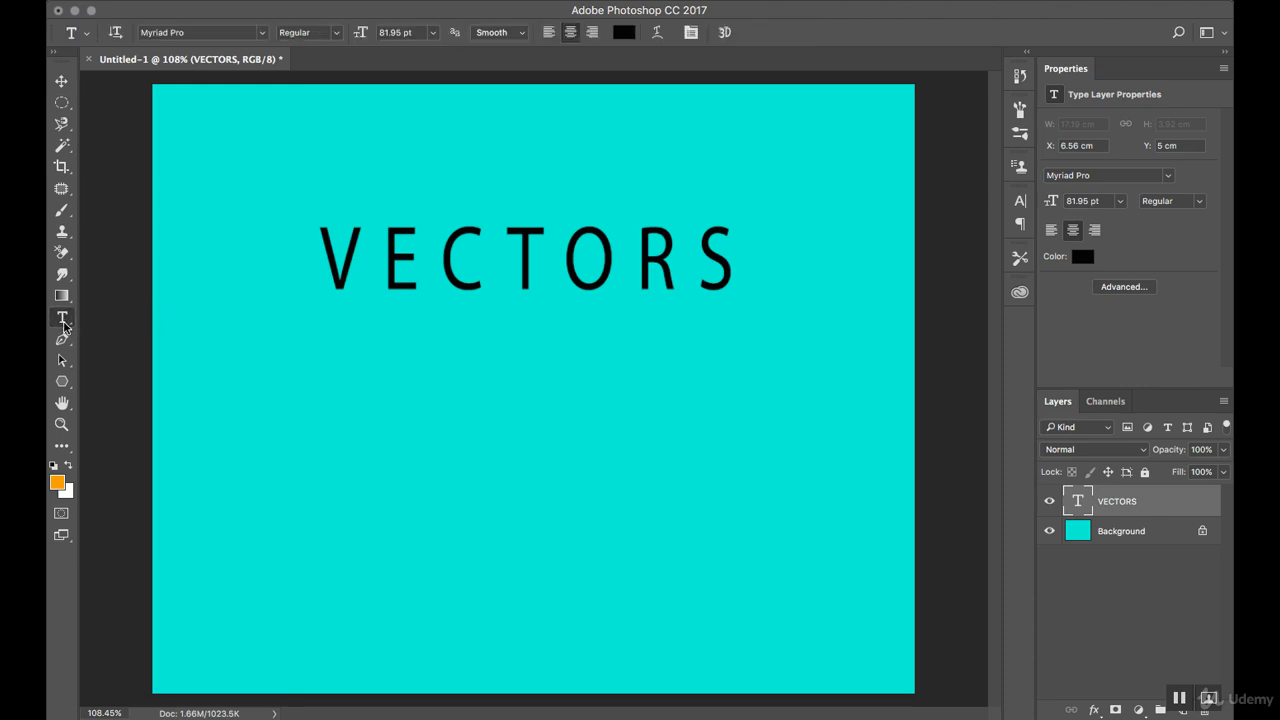
{"action": "left_click", "coordinate": [69, 325]}
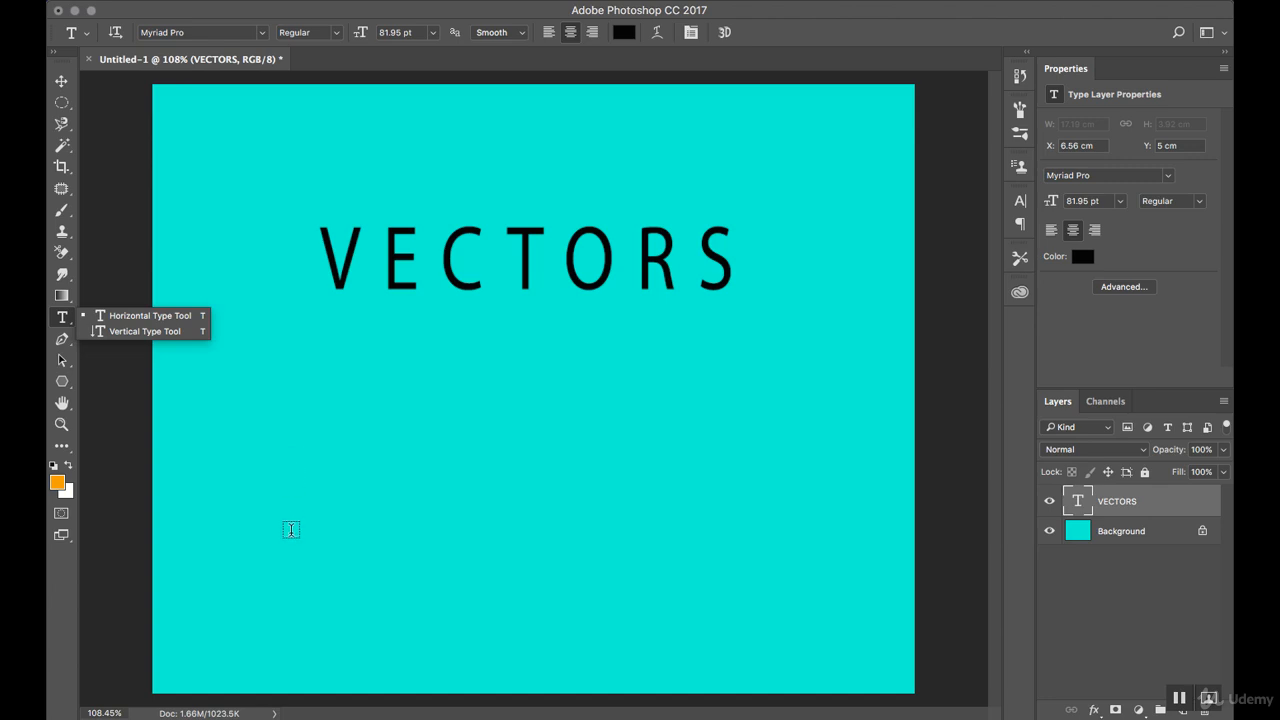
{"action": "left_click", "coordinate": [308, 388]}
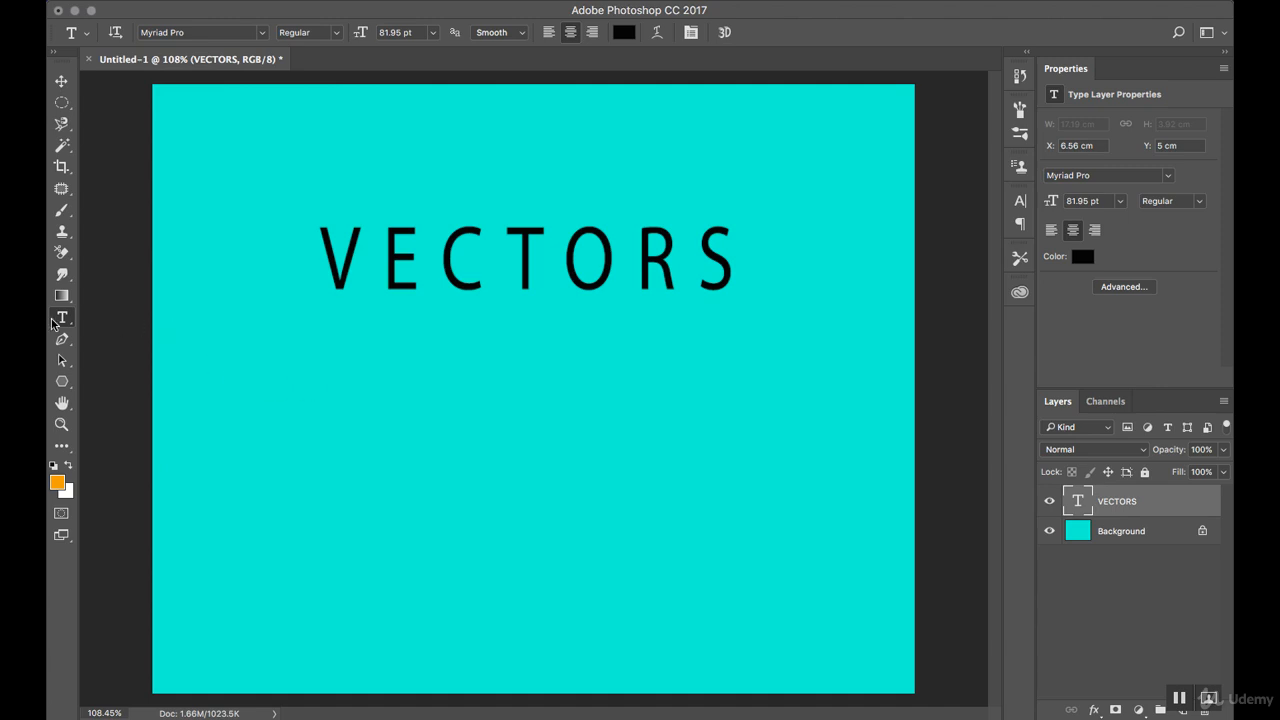
{"action": "left_click", "coordinate": [336, 416]}
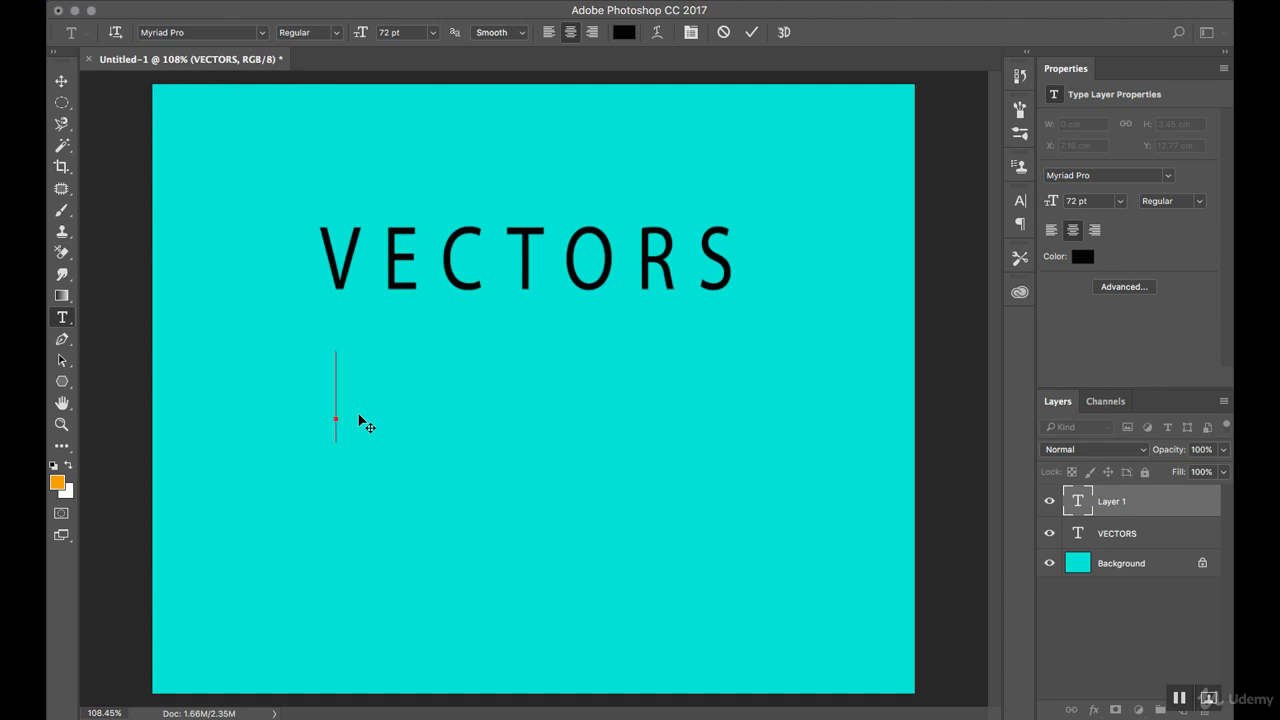
{"action": "type", "text": "APPLE"}
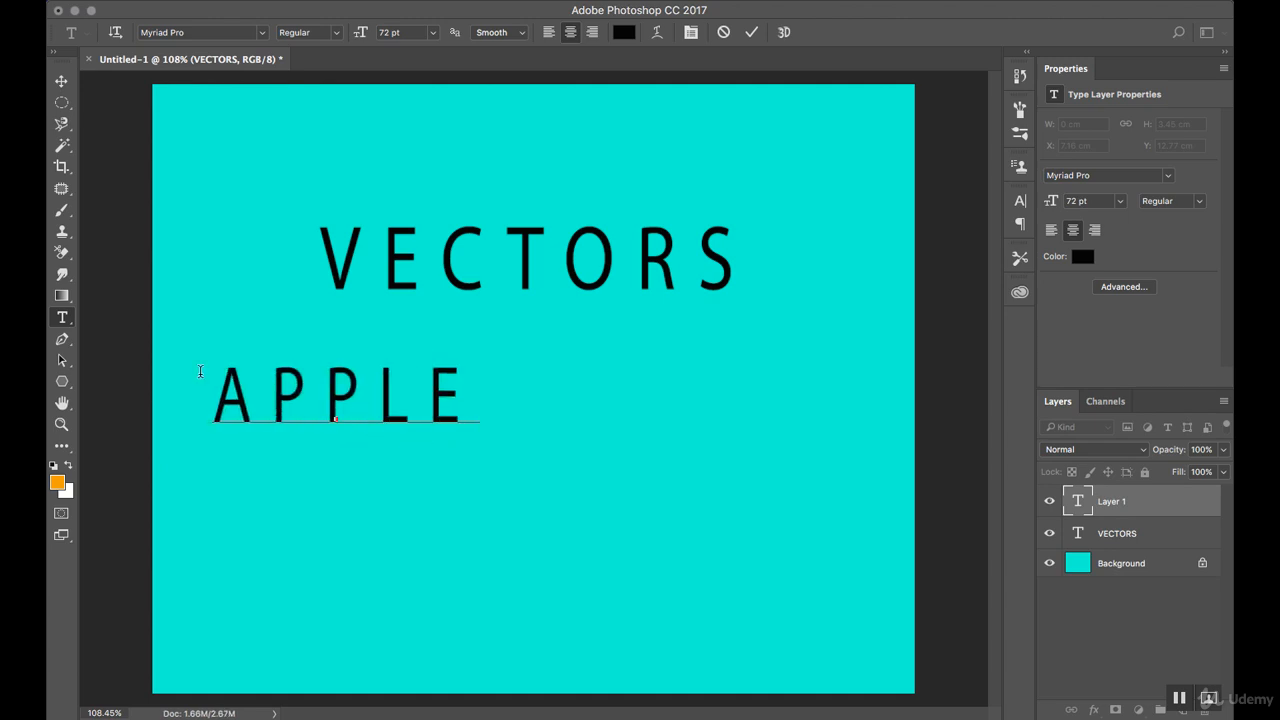
{"action": "left_click", "coordinate": [61, 81]}
{"action": "left_click_drag", "start_coordinate": [325, 405], "coordinate": [495, 415]}
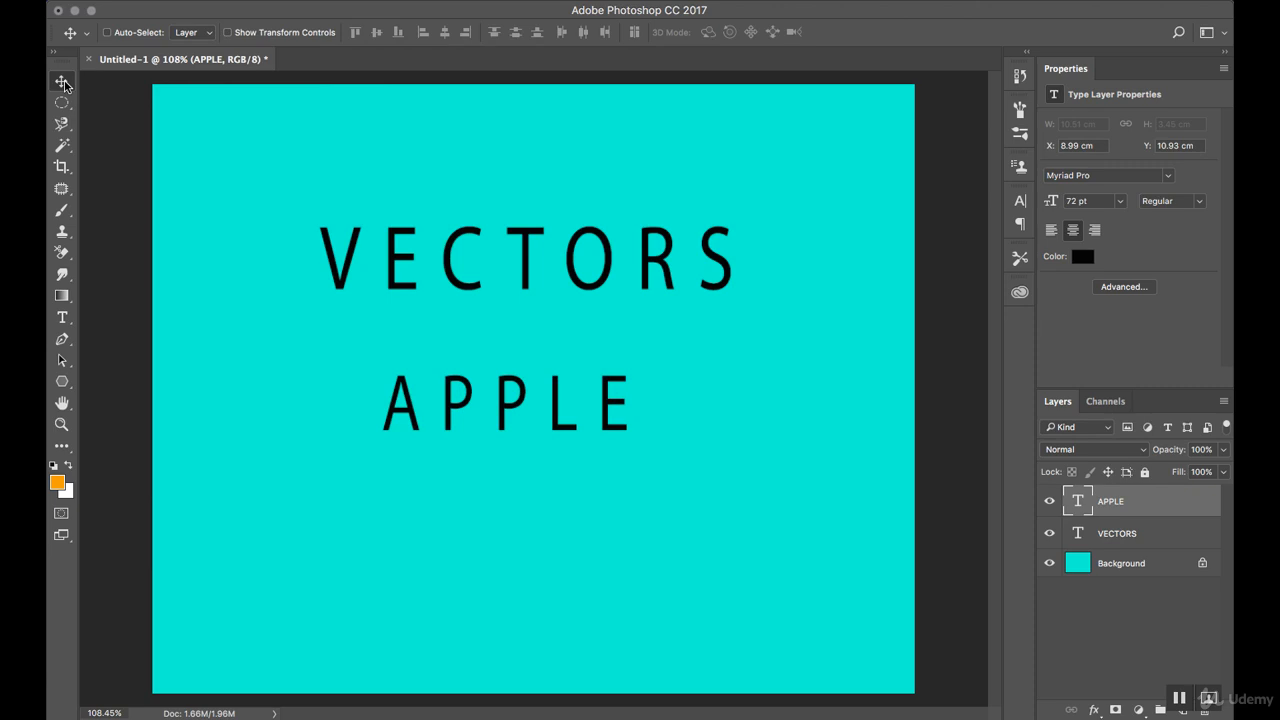
Select the whole APPLE text for editing and review the available font families, font styles and preset font sizes.
{"action": "left_click", "coordinate": [62, 317]}
{"action": "left_click", "coordinate": [497, 410]}
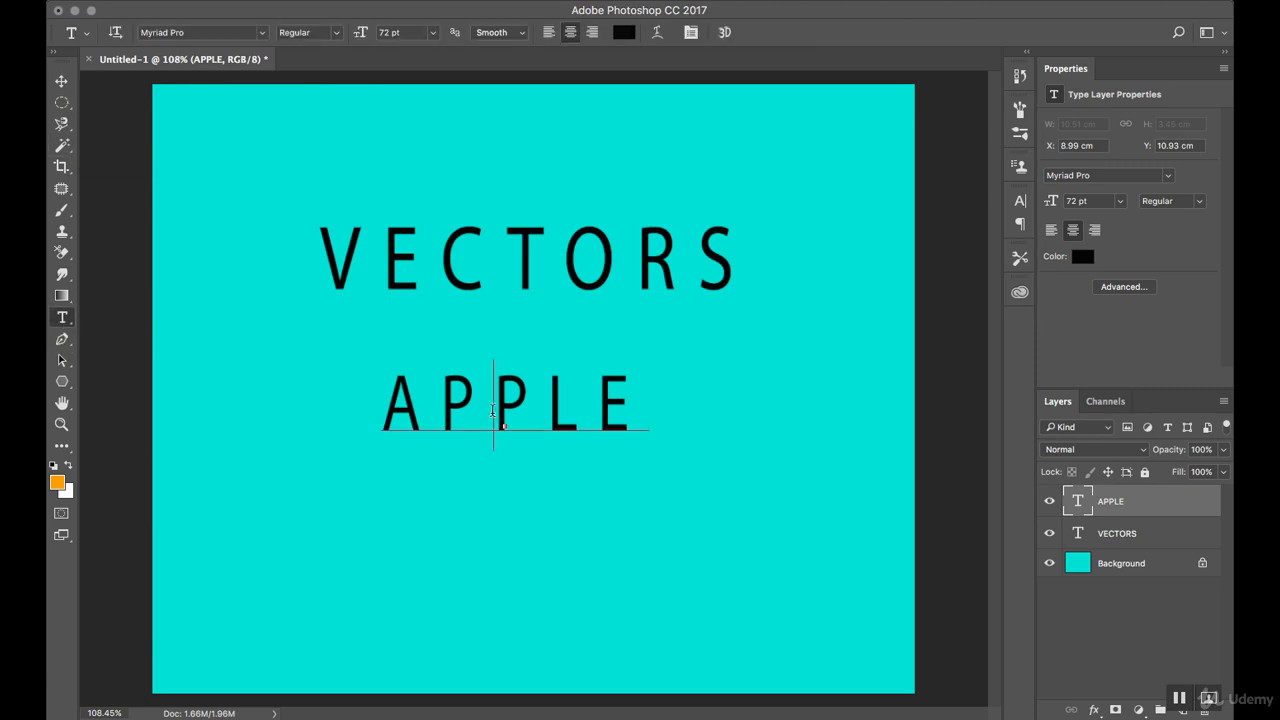
{"action": "key", "text": "super+a"}
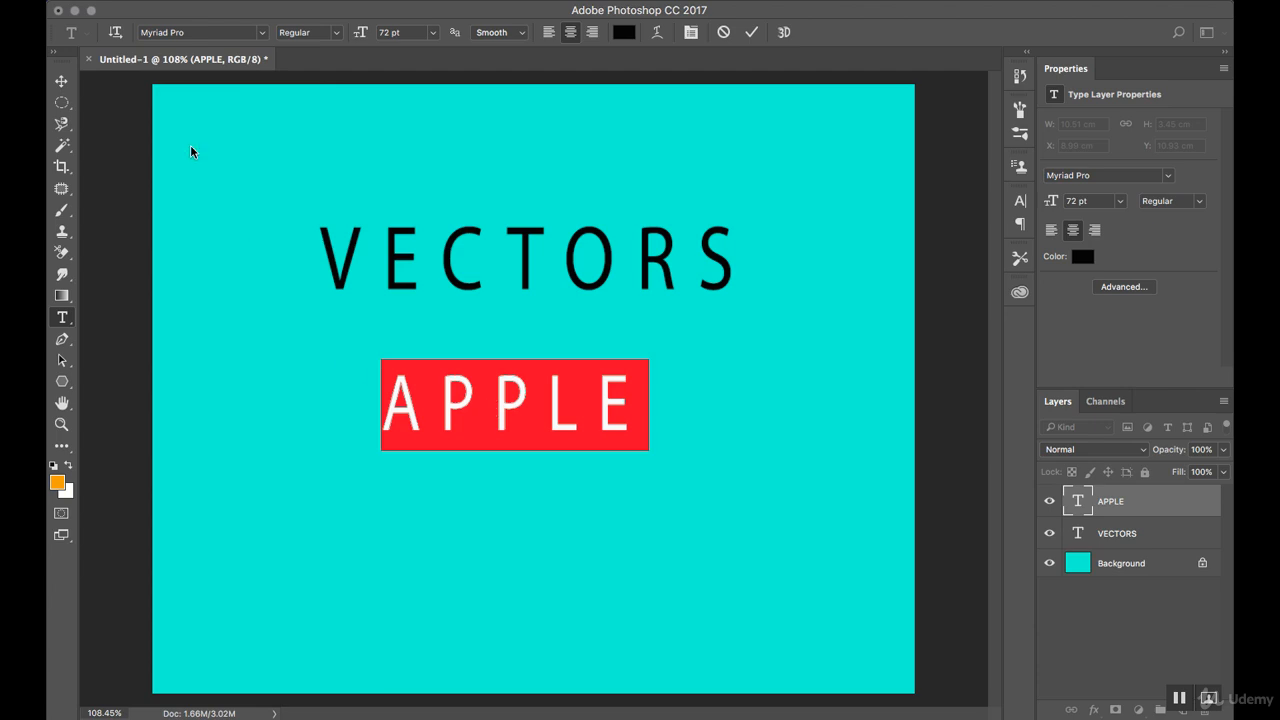
{"action": "left_click", "coordinate": [260, 33]}
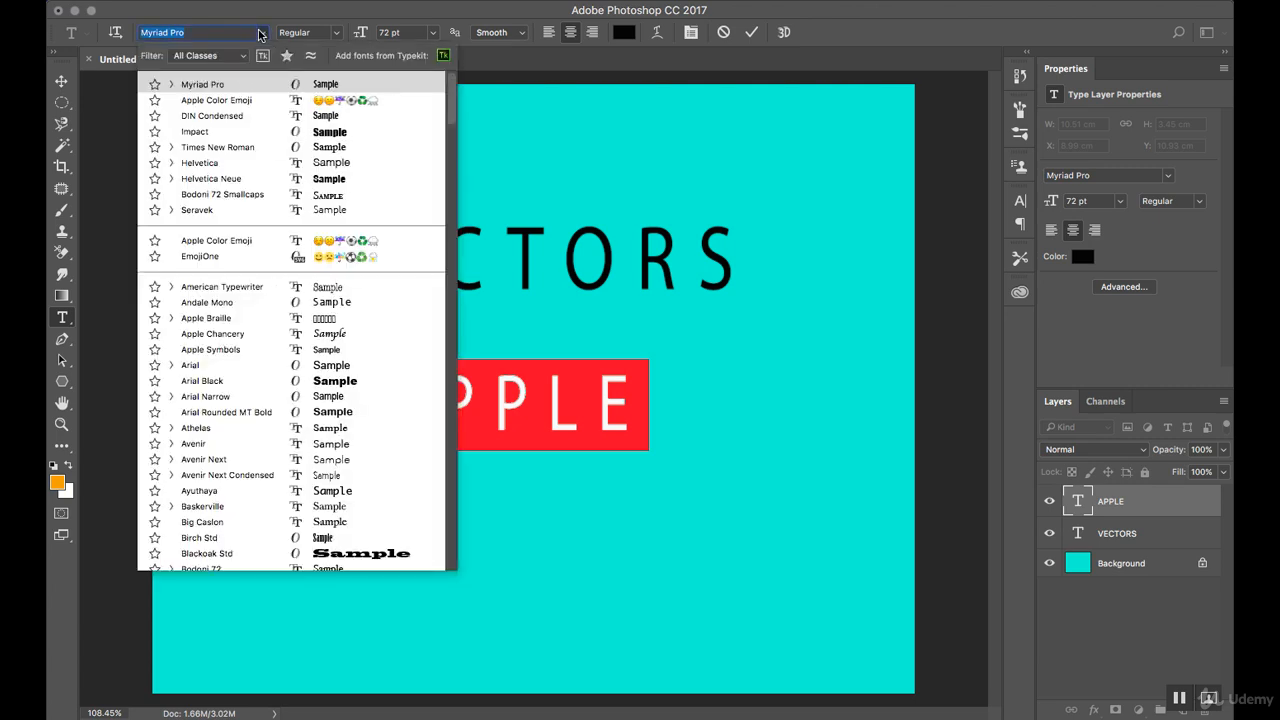
{"action": "left_click", "coordinate": [334, 36]}
{"action": "left_click", "coordinate": [336, 35]}
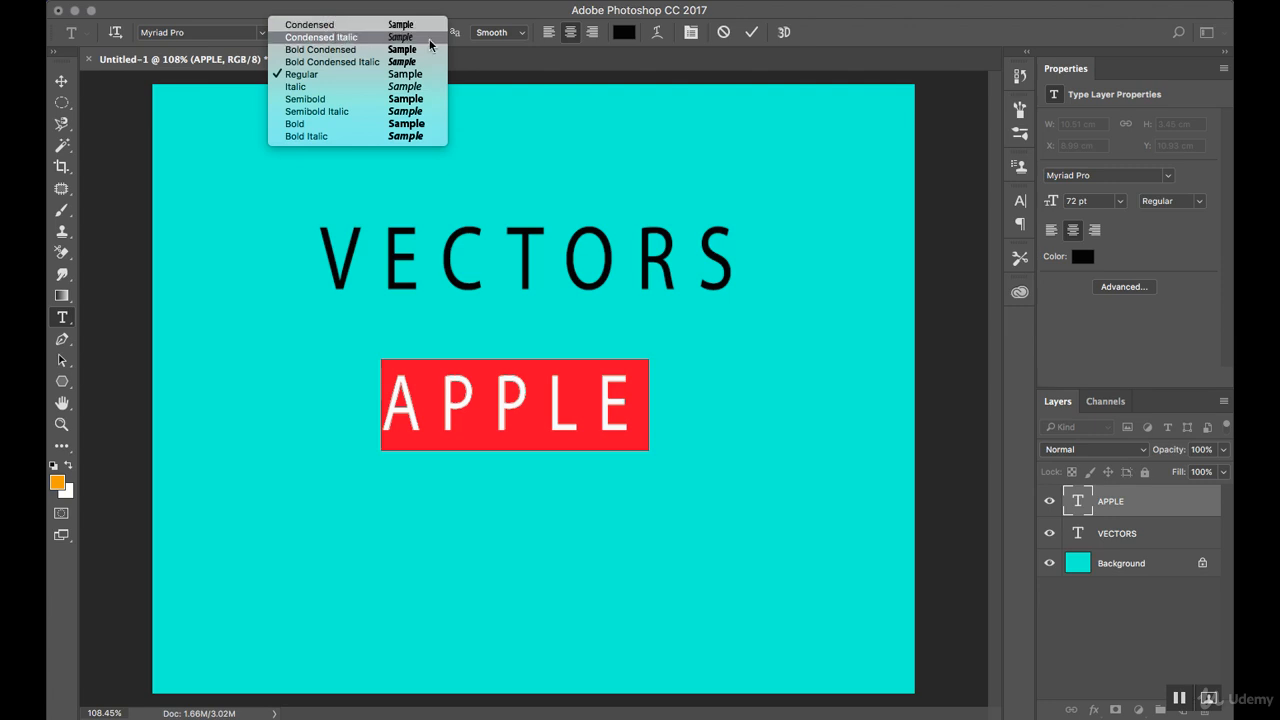
{"action": "left_click", "coordinate": [477, 15]}
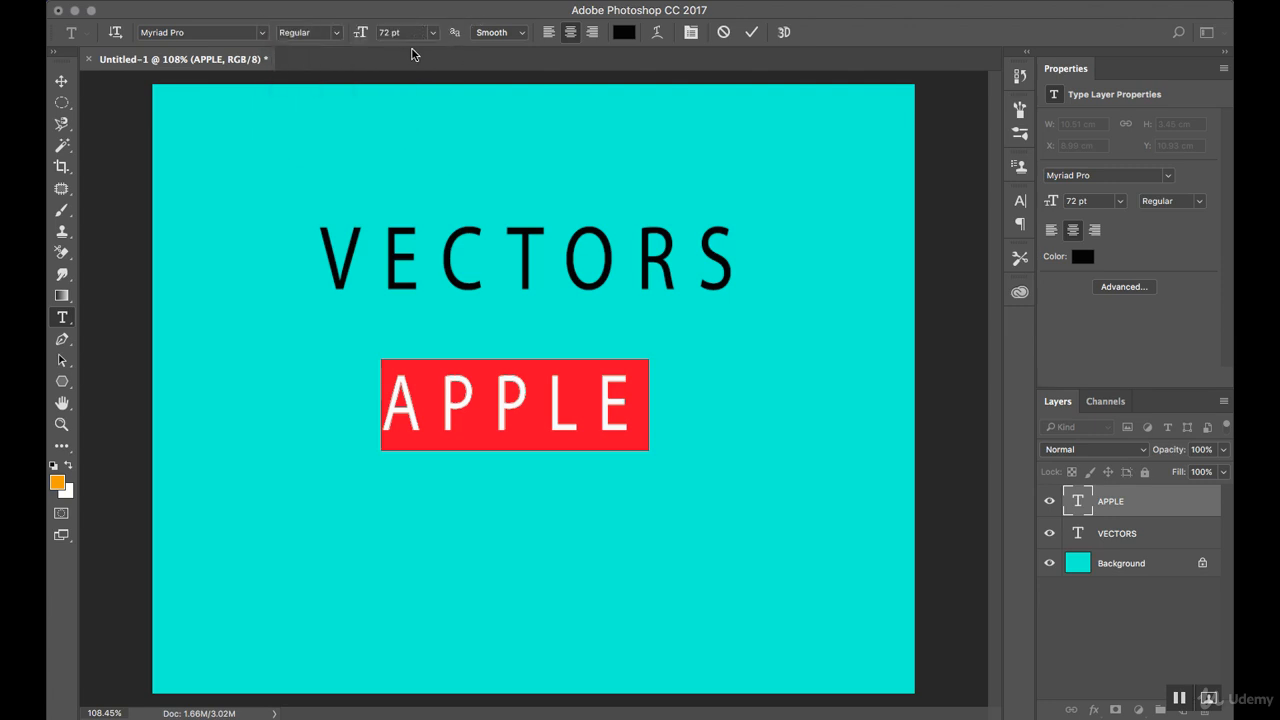
{"action": "left_click", "coordinate": [433, 33]}
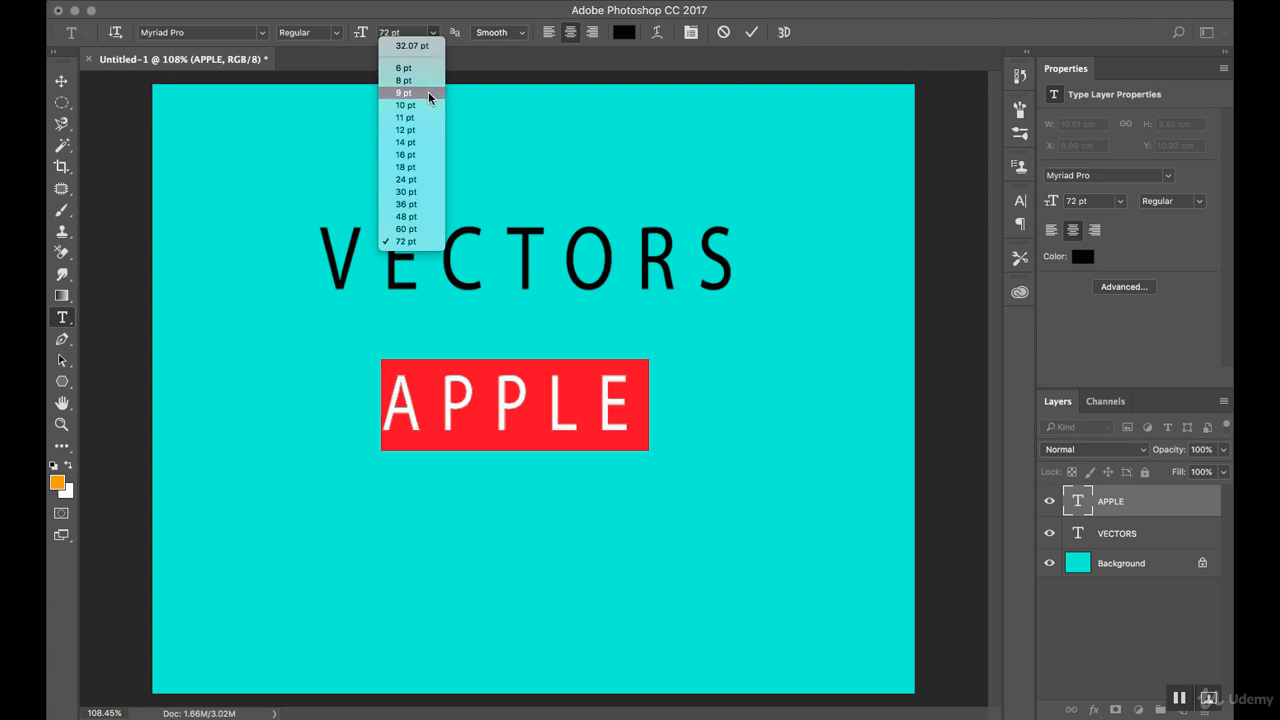
{"action": "left_click", "coordinate": [465, 22]}
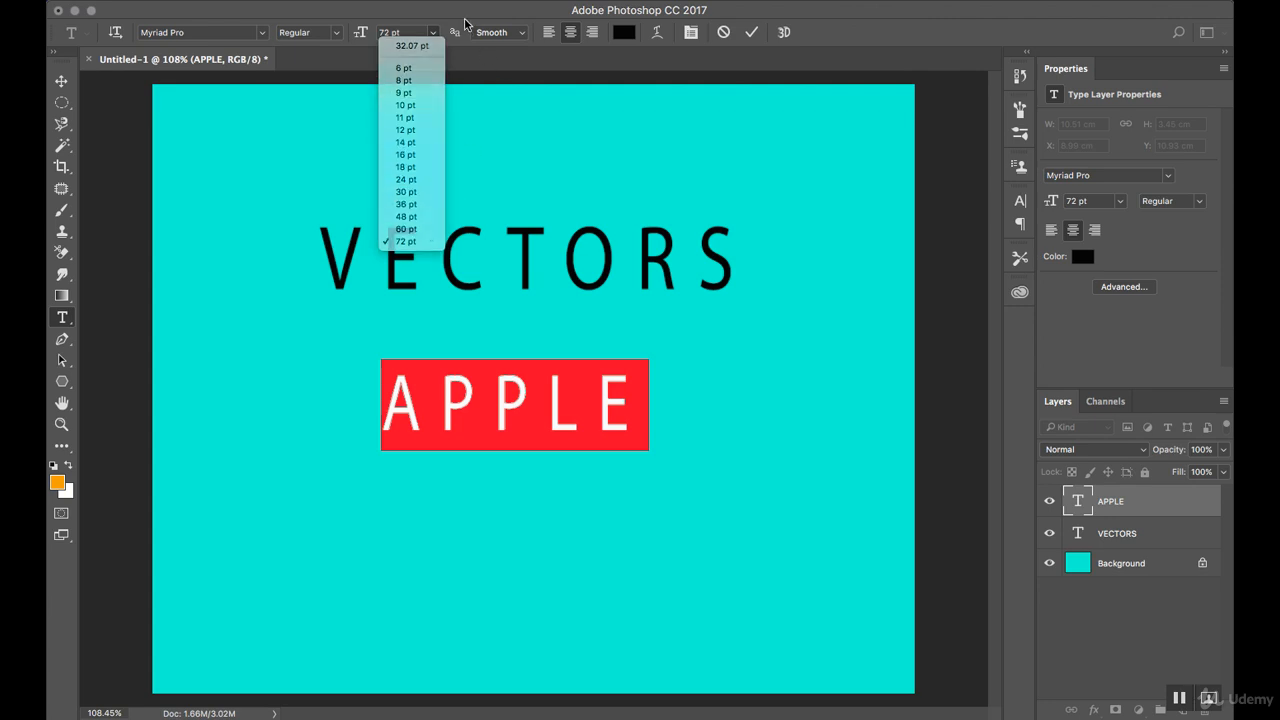
Set the anti-aliasing of the APPLE text to None and examine the letter edges up close.
{"action": "left_click", "coordinate": [524, 39]}
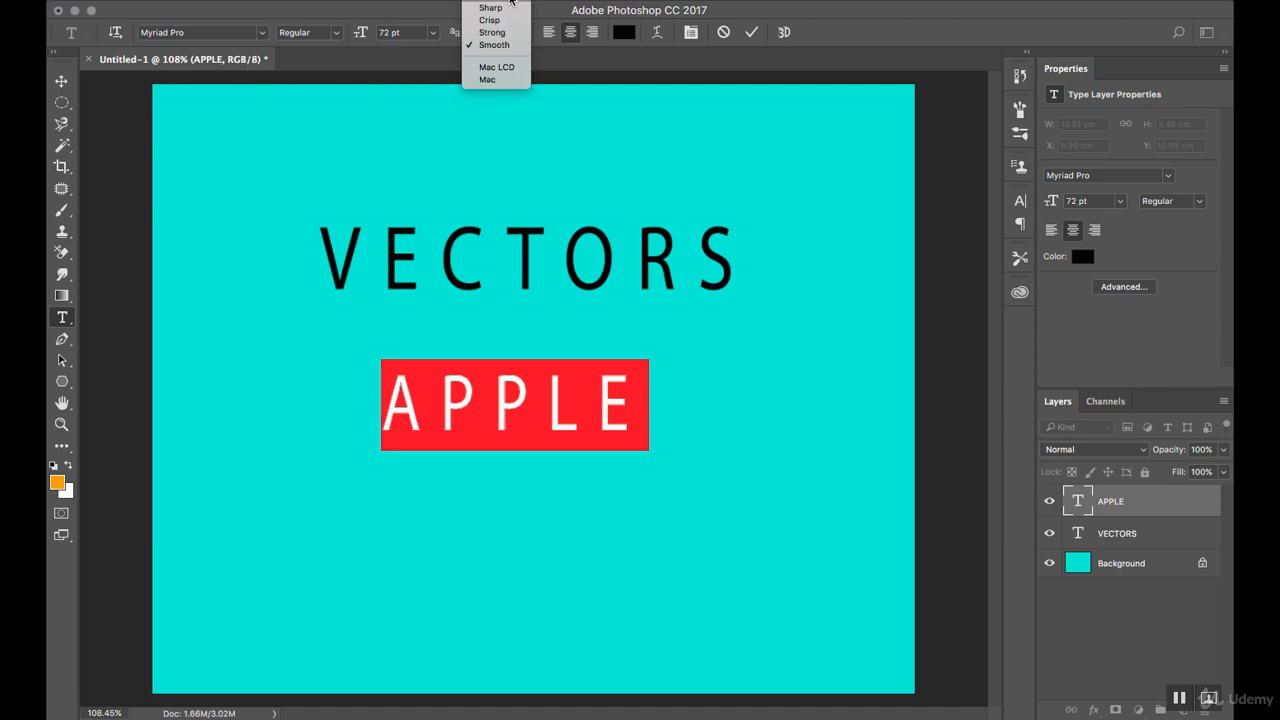
{"action": "left_click", "coordinate": [508, 6]}
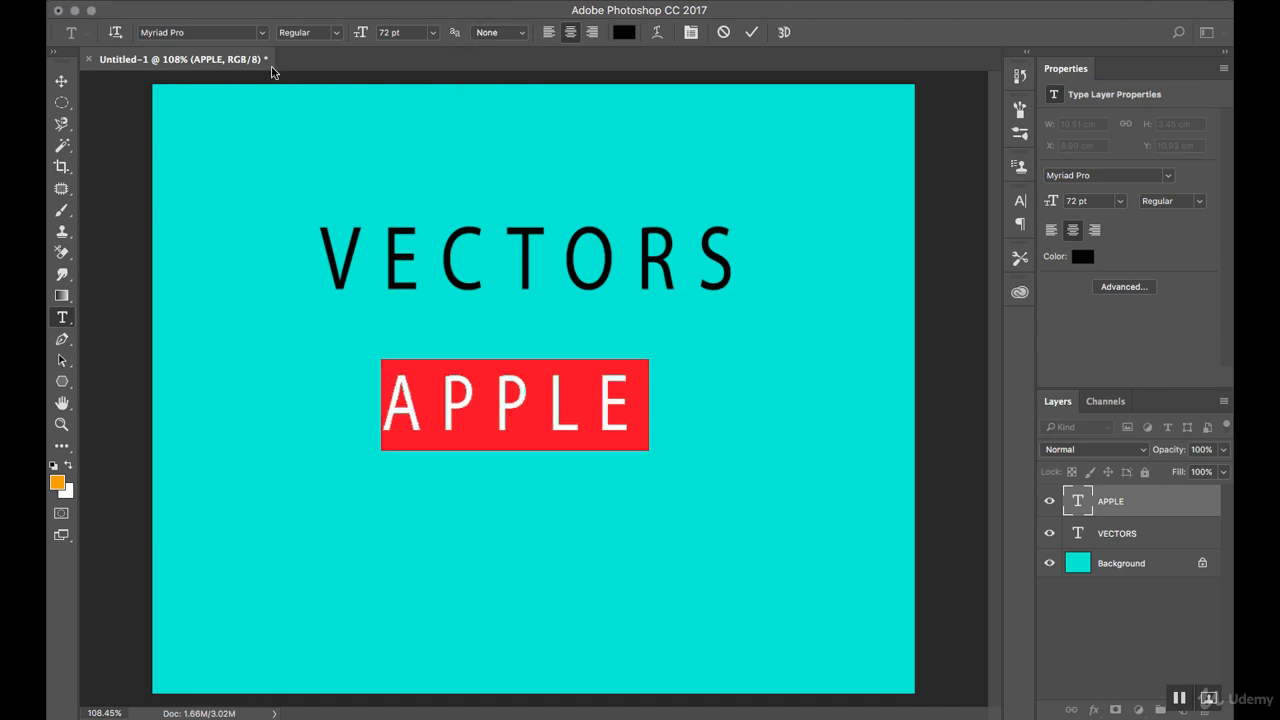
{"action": "left_click", "coordinate": [52, 83]}
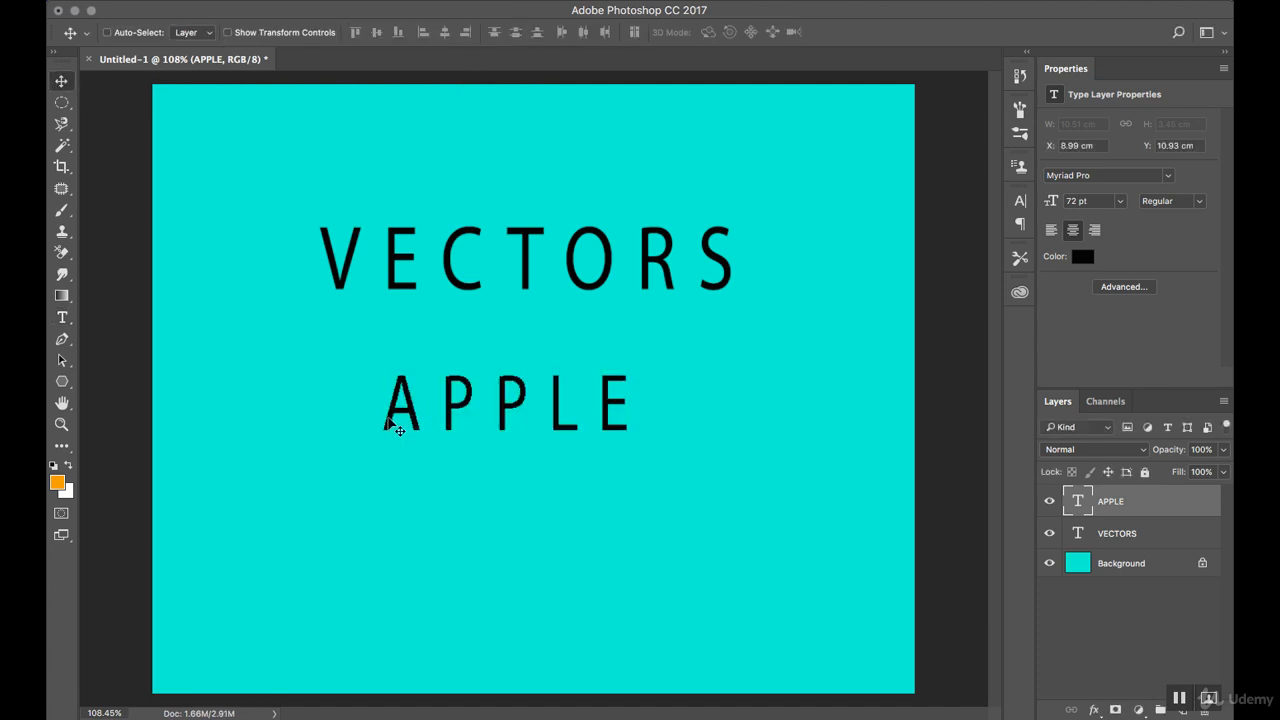
{"action": "key", "text": "z"}
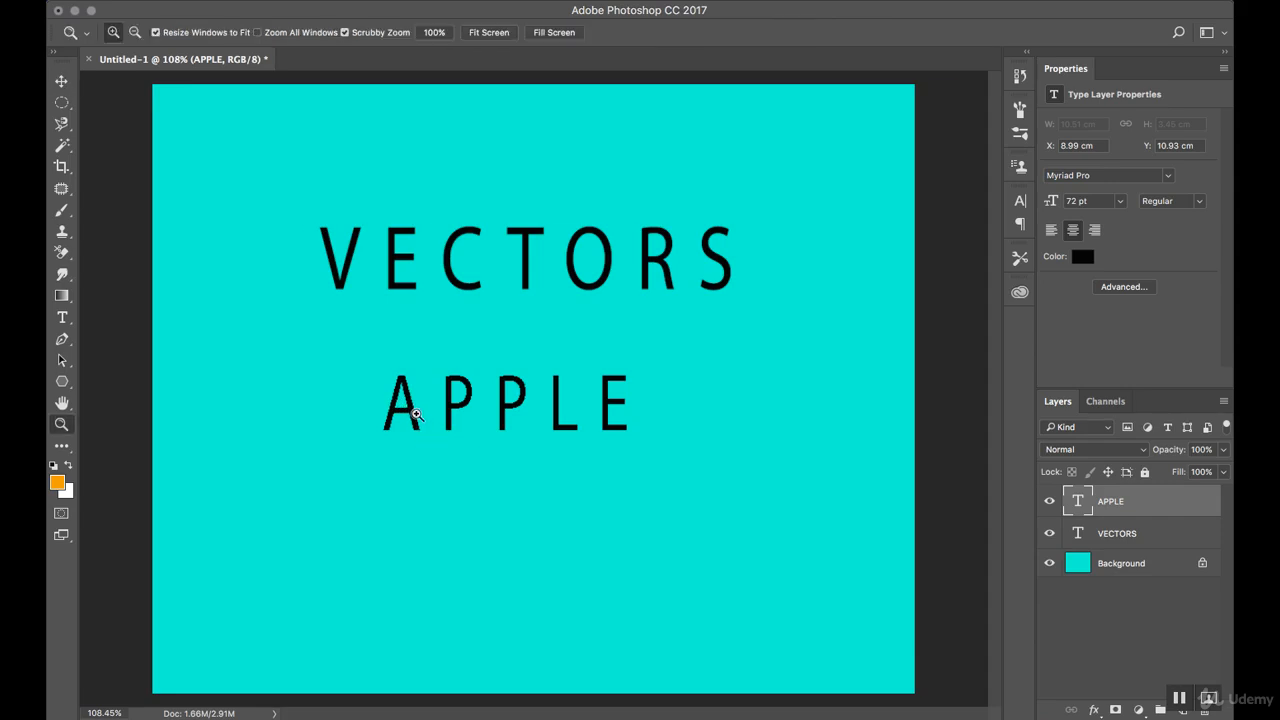
{"action": "left_click_drag", "start_coordinate": [426, 409], "coordinate": [472, 397]}
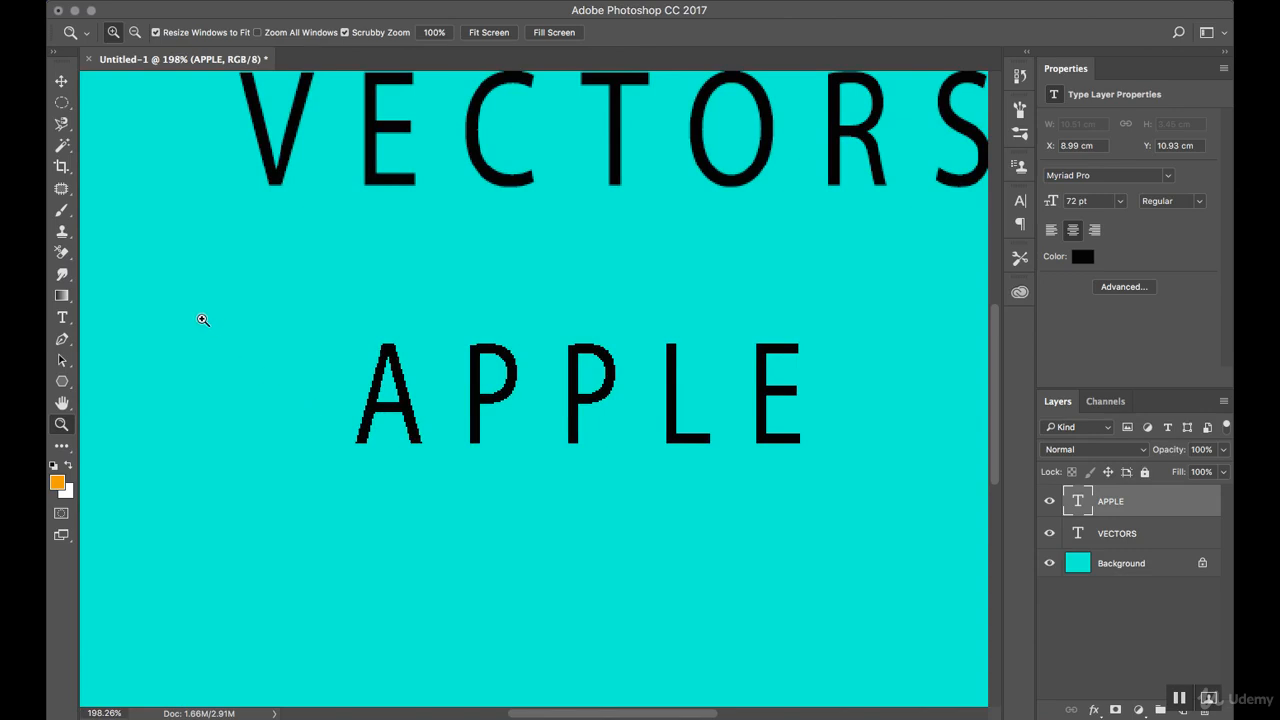
Shift the APPLE text slightly down and to the left, and set its anti-aliasing to Smooth.
{"action": "left_click", "coordinate": [61, 81]}
{"action": "left_click_drag", "start_coordinate": [490, 408], "coordinate": [452, 432]}
{"action": "left_click", "coordinate": [61, 317]}
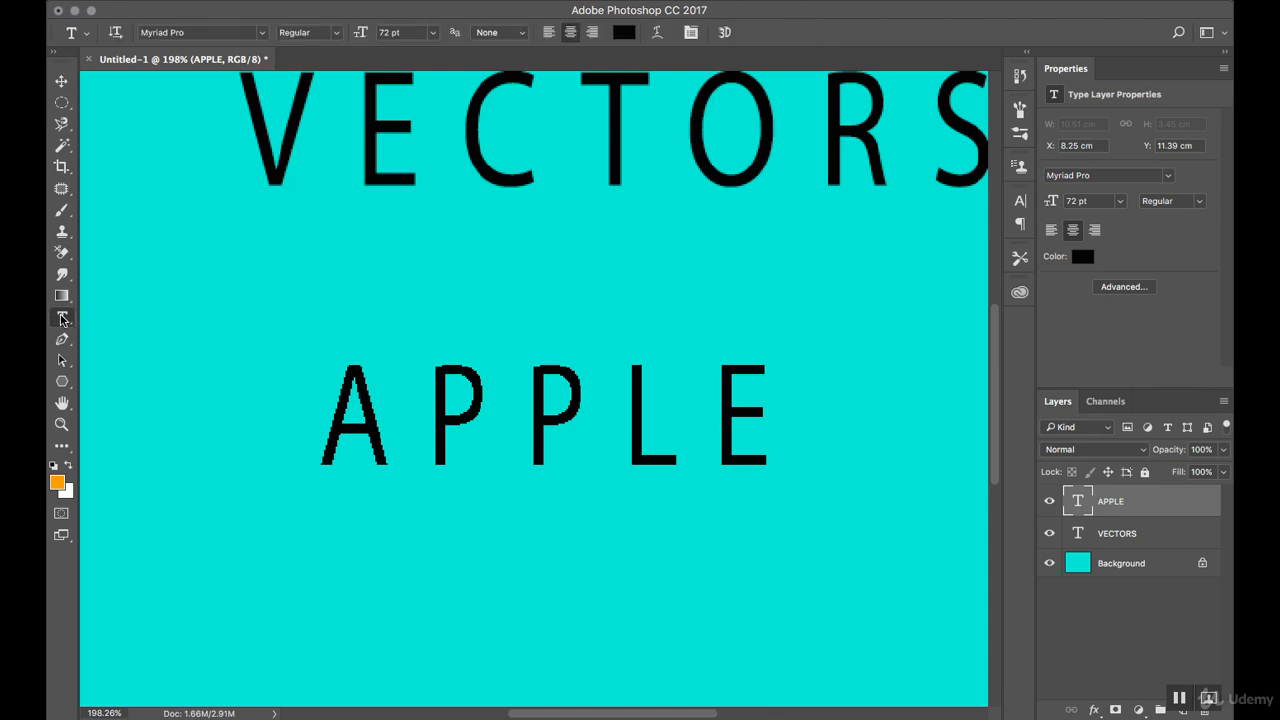
{"action": "double_click", "coordinate": [471, 428]}
{"action": "left_click", "coordinate": [516, 33]}
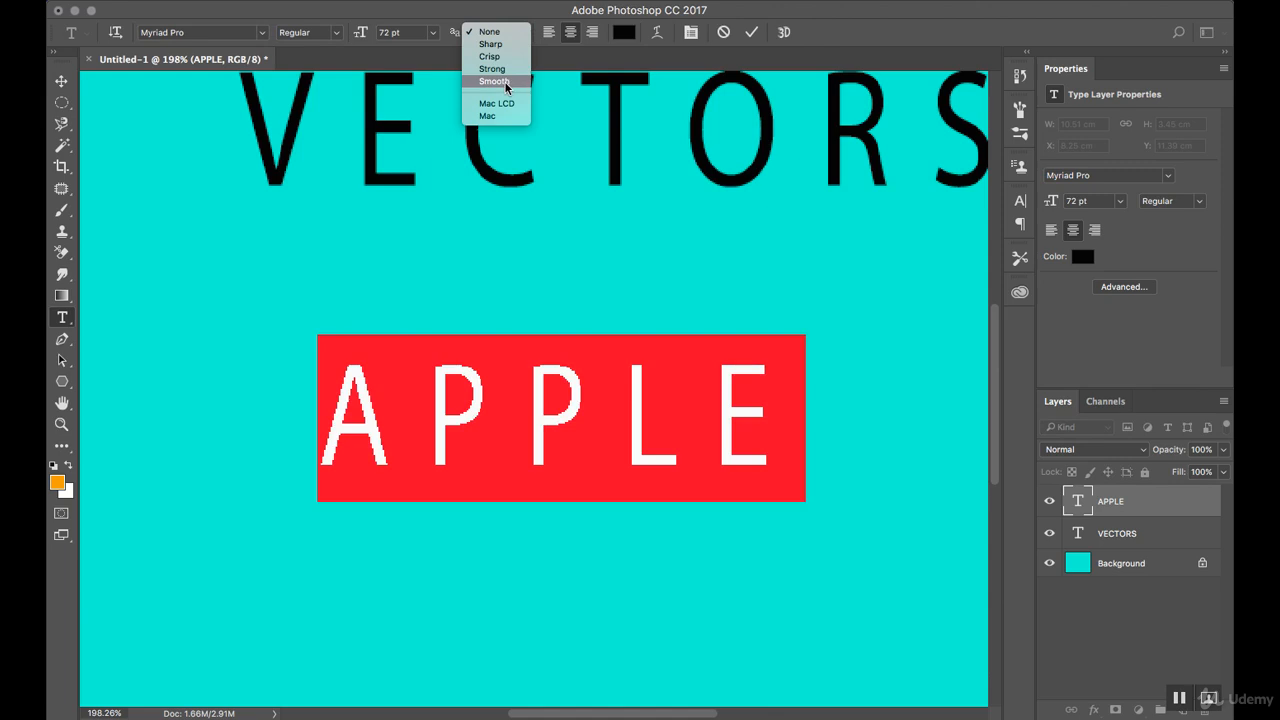
{"action": "left_click", "coordinate": [507, 82]}
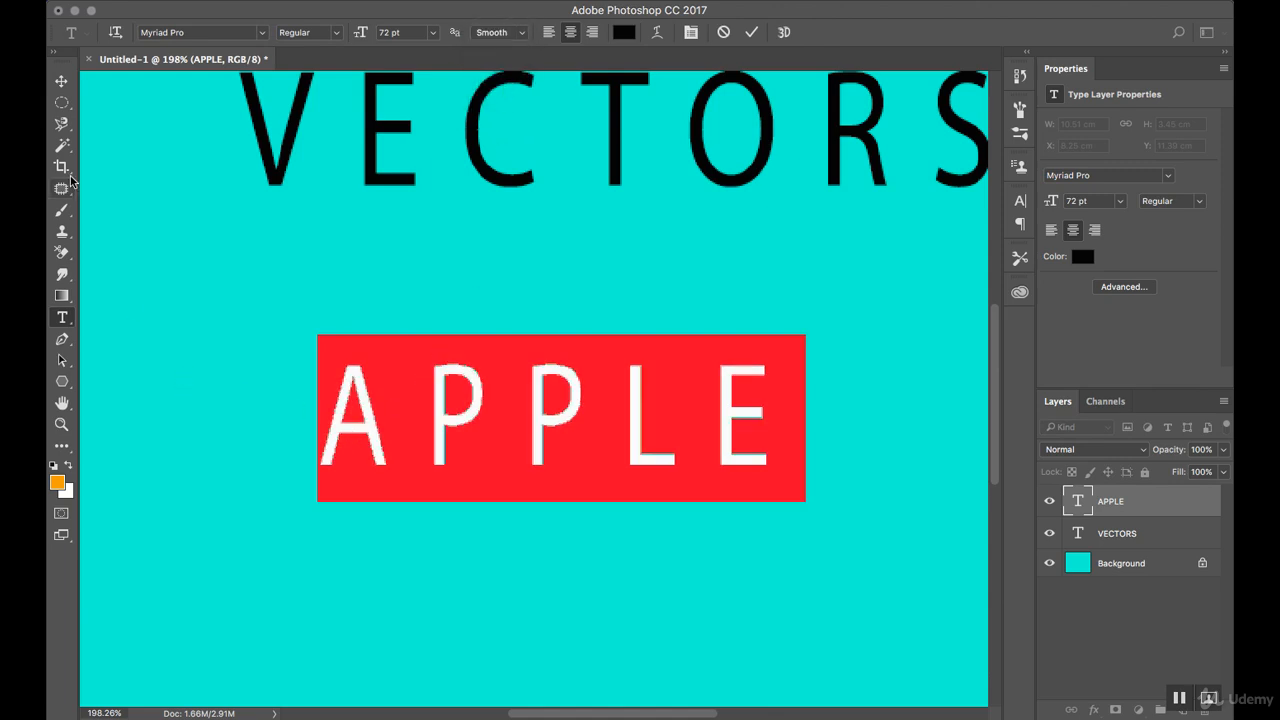
{"action": "left_click", "coordinate": [61, 81]}
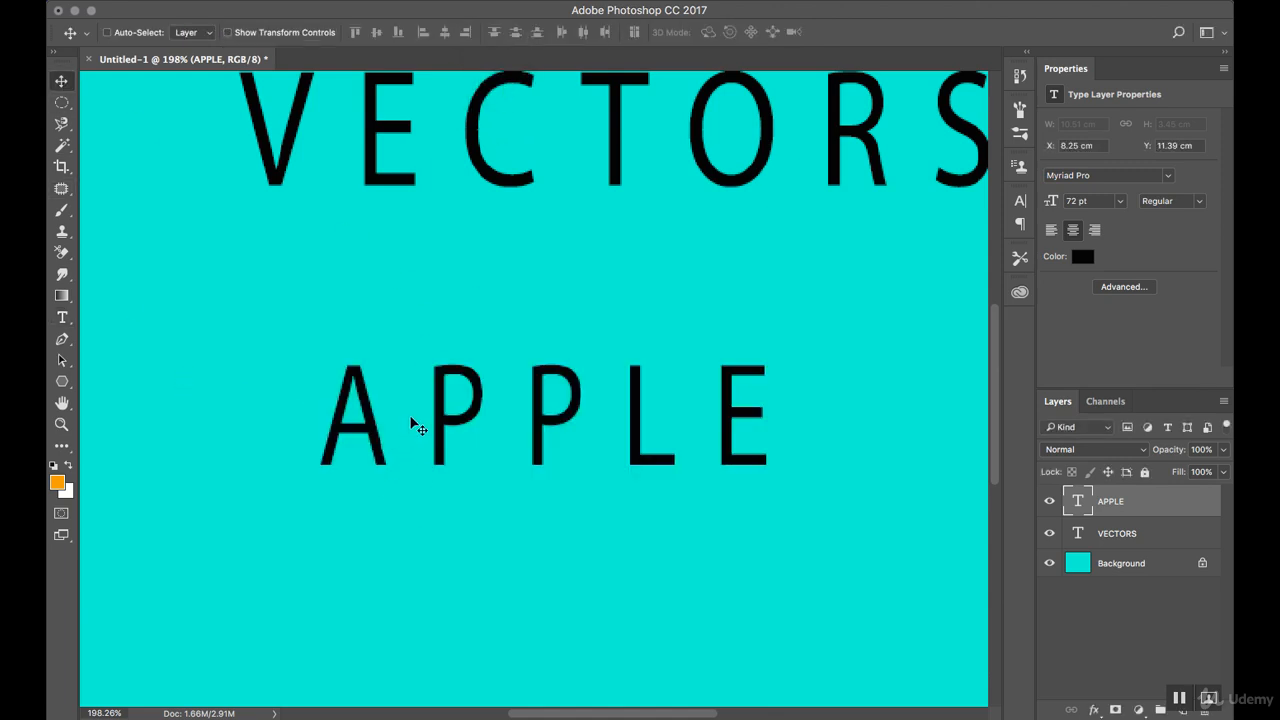
Change the colour of the whole APPLE text to a bright pink.
{"action": "key", "text": "z"}
{"action": "left_click", "coordinate": [430, 398], "text": "alt"}
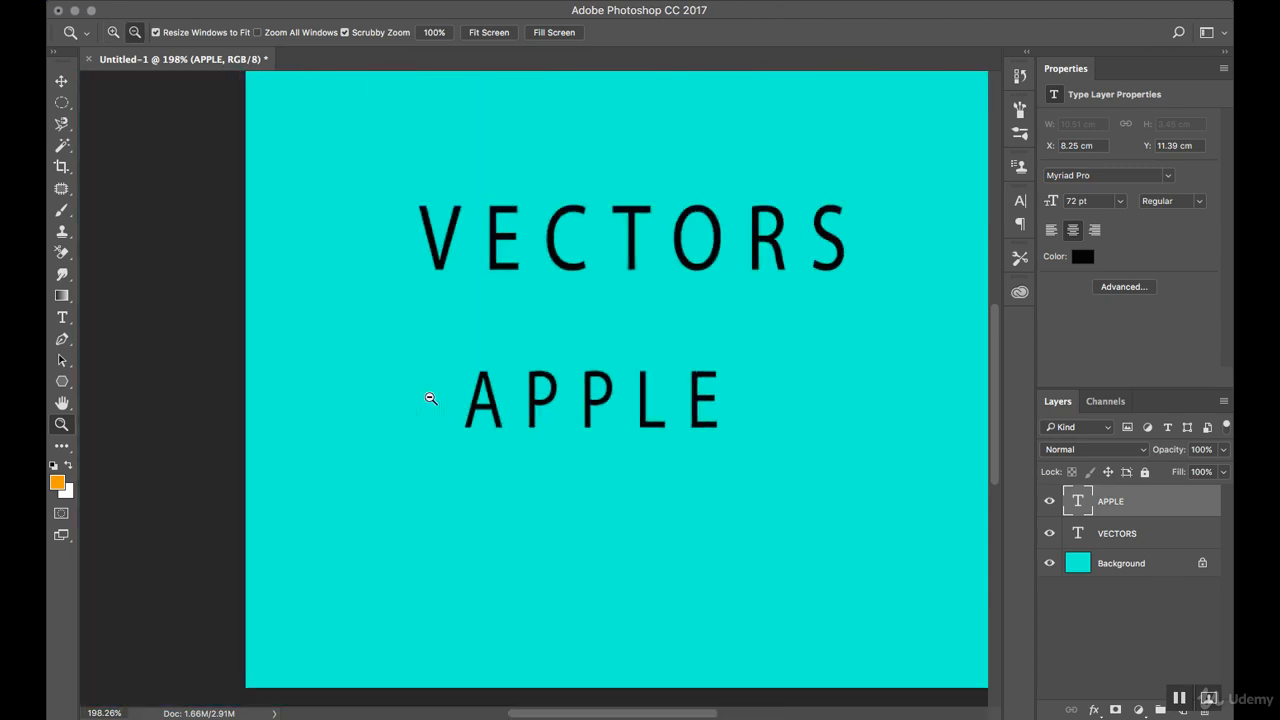
{"action": "left_click", "coordinate": [430, 398], "text": "alt"}
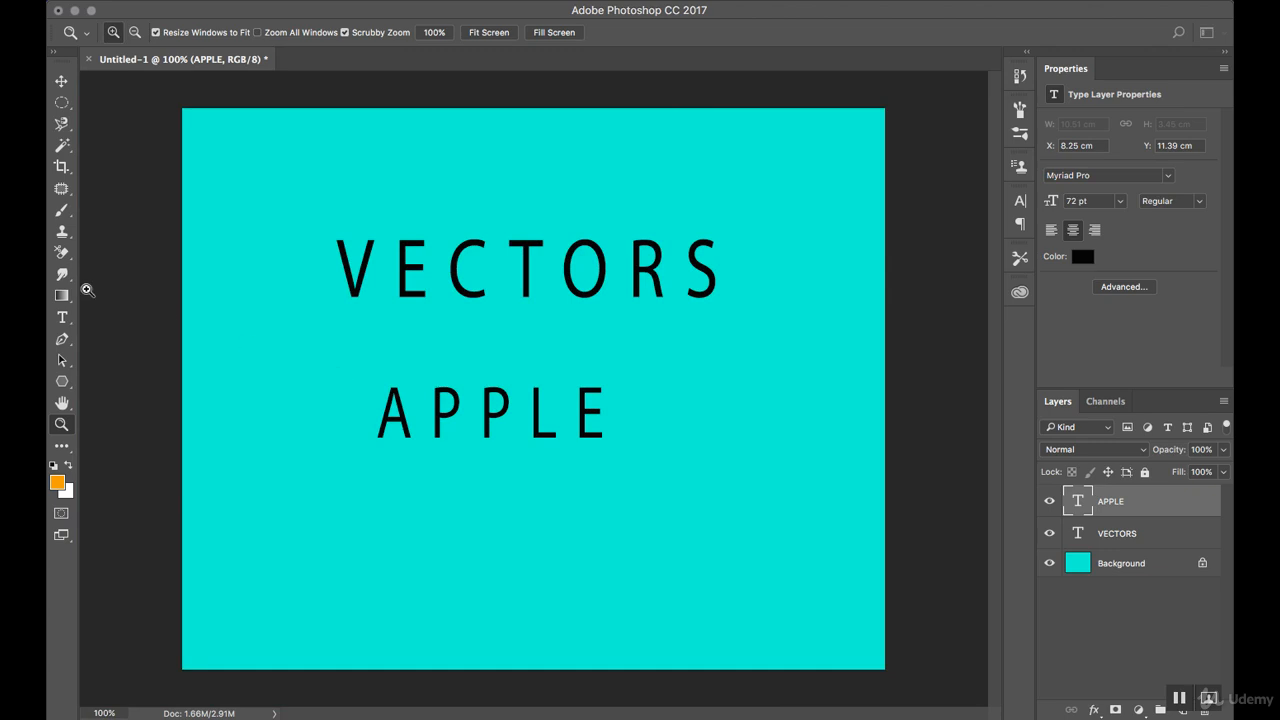
{"action": "left_click", "coordinate": [62, 317]}
{"action": "double_click", "coordinate": [458, 422]}
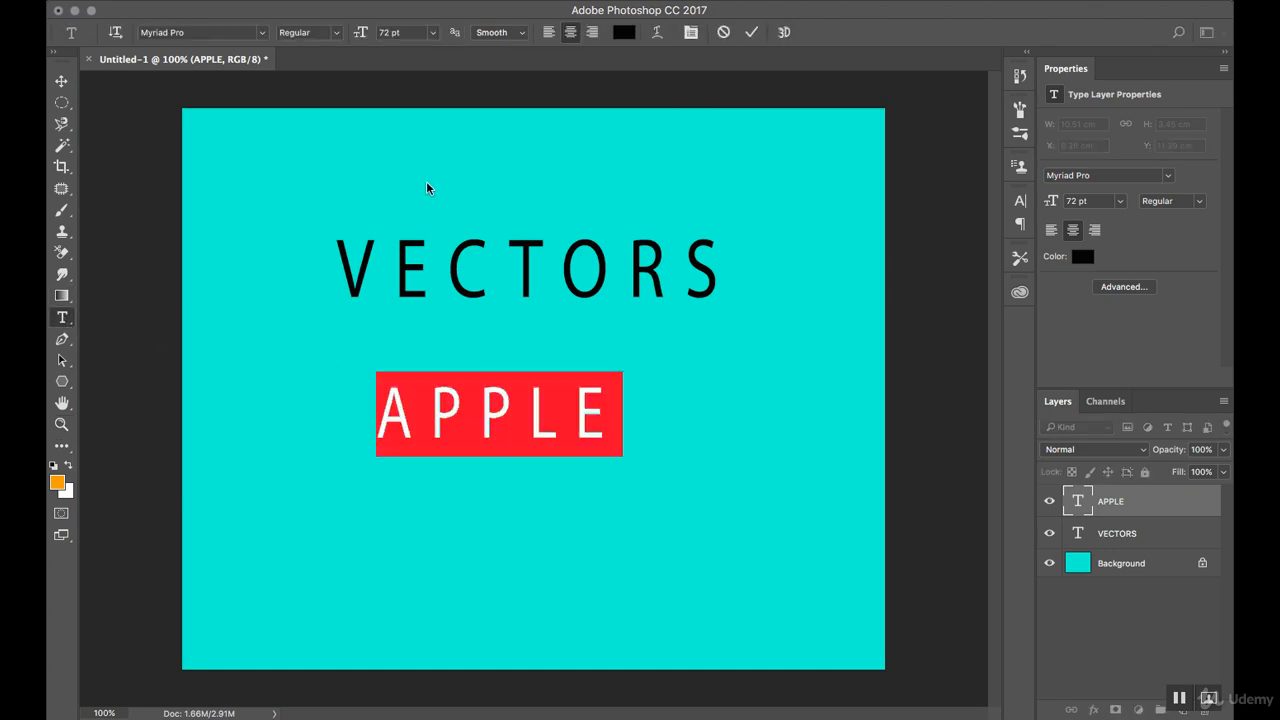
{"action": "left_click", "coordinate": [527, 36]}
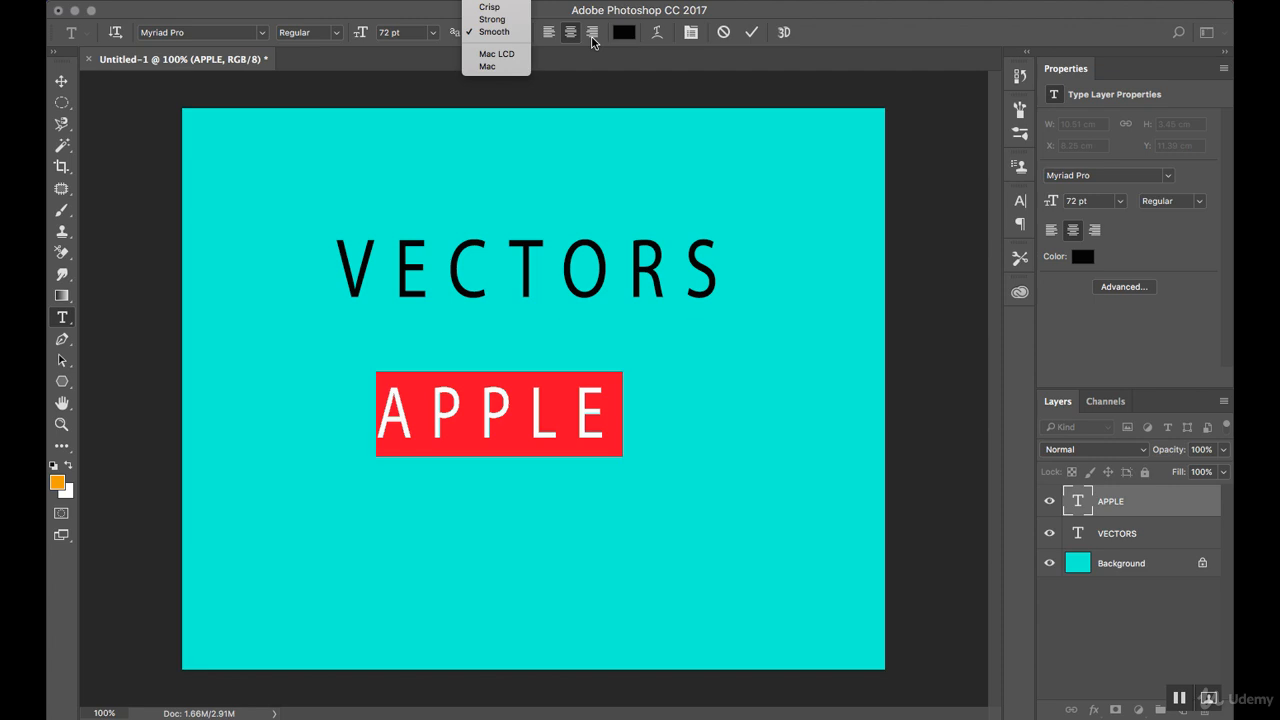
{"action": "left_click", "coordinate": [622, 36]}
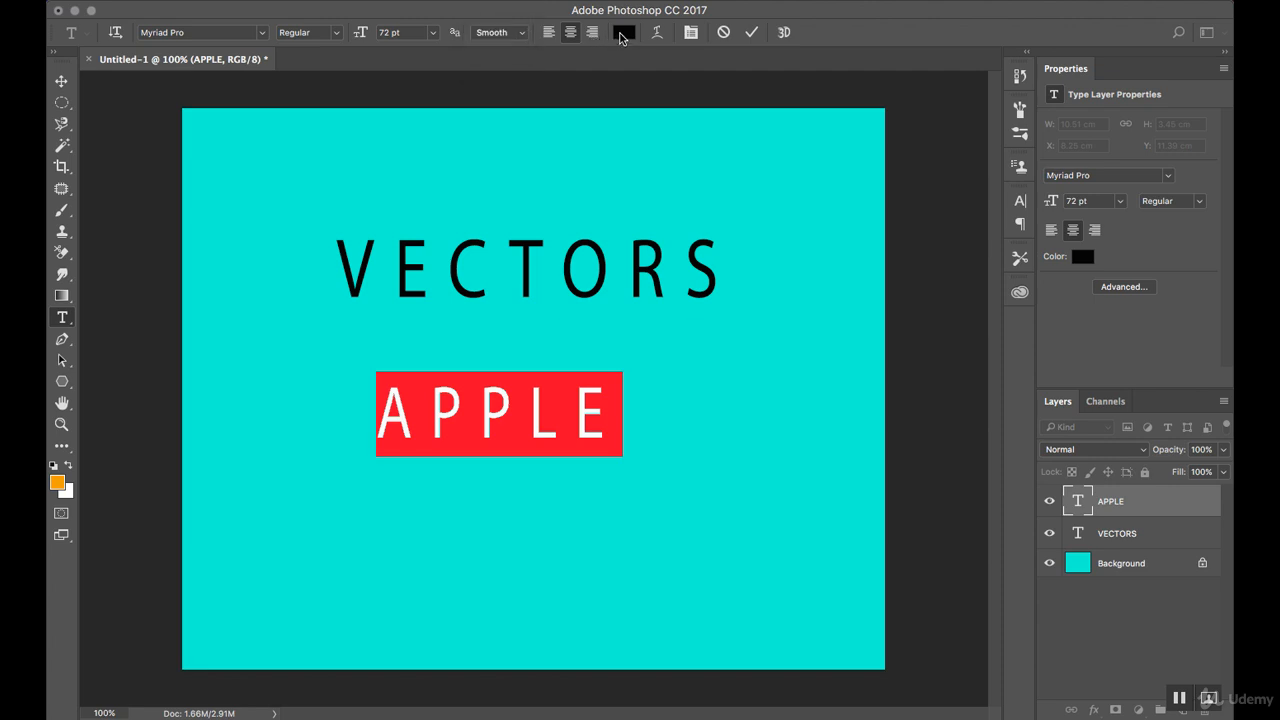
{"action": "left_click", "coordinate": [622, 36]}
{"action": "left_click_drag", "start_coordinate": [946, 214], "coordinate": [930, 210]}
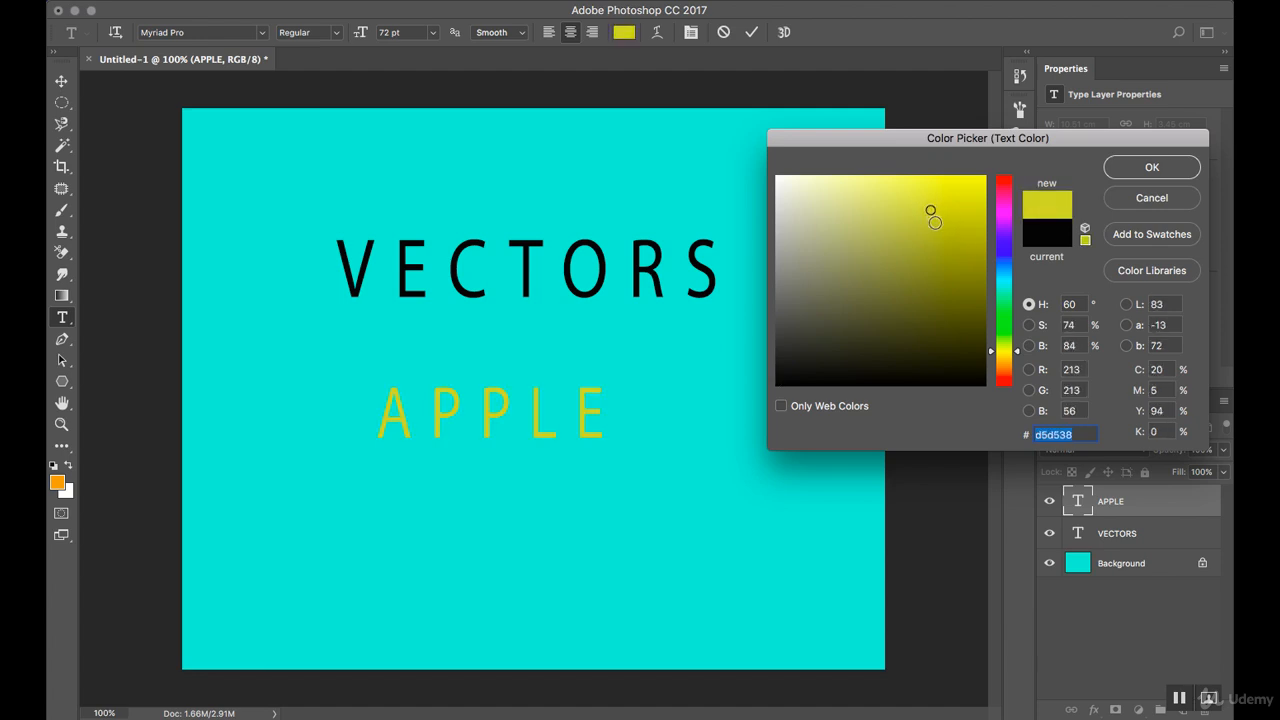
{"action": "left_click", "coordinate": [960, 300]}
{"action": "left_click", "coordinate": [1004, 190]}
{"action": "left_click", "coordinate": [950, 185]}
{"action": "left_click", "coordinate": [1130, 168]}
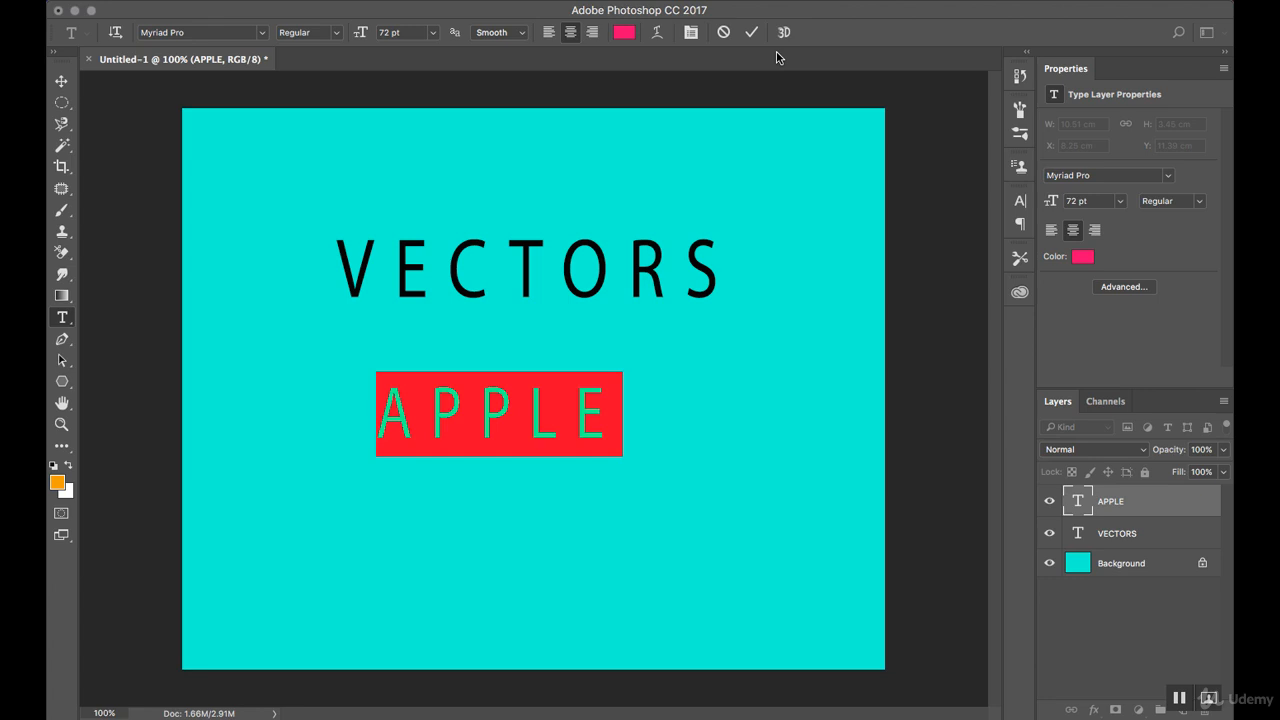
Warp the APPLE text with the Arch style, using a bend of about -56% and a horizontal distortion of about -41%.
{"action": "left_click", "coordinate": [657, 34]}
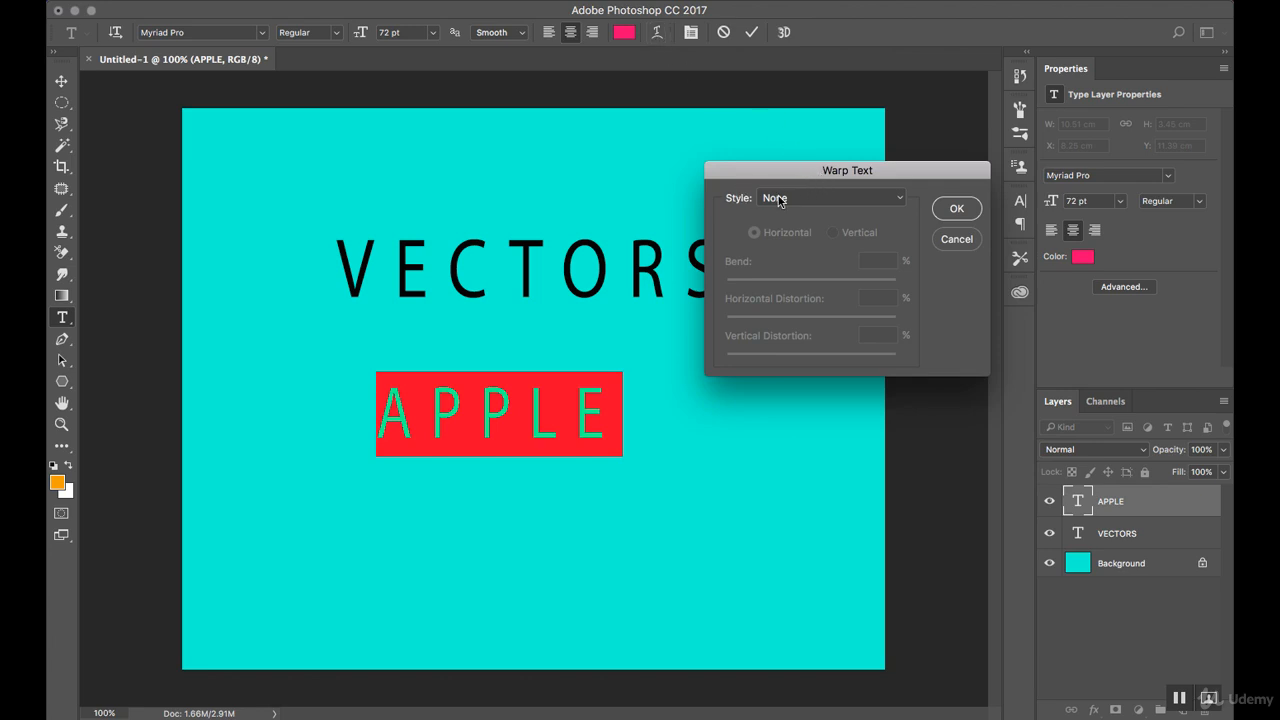
{"action": "left_click", "coordinate": [826, 198]}
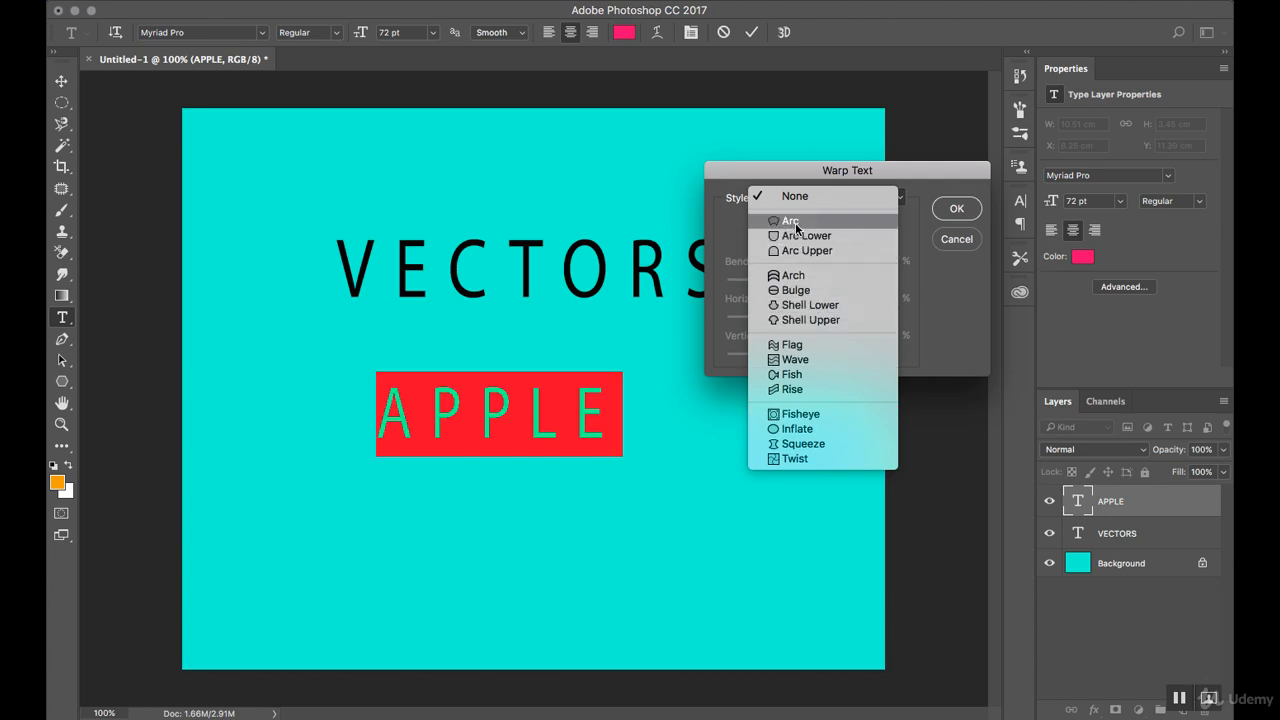
{"action": "left_click", "coordinate": [802, 276]}
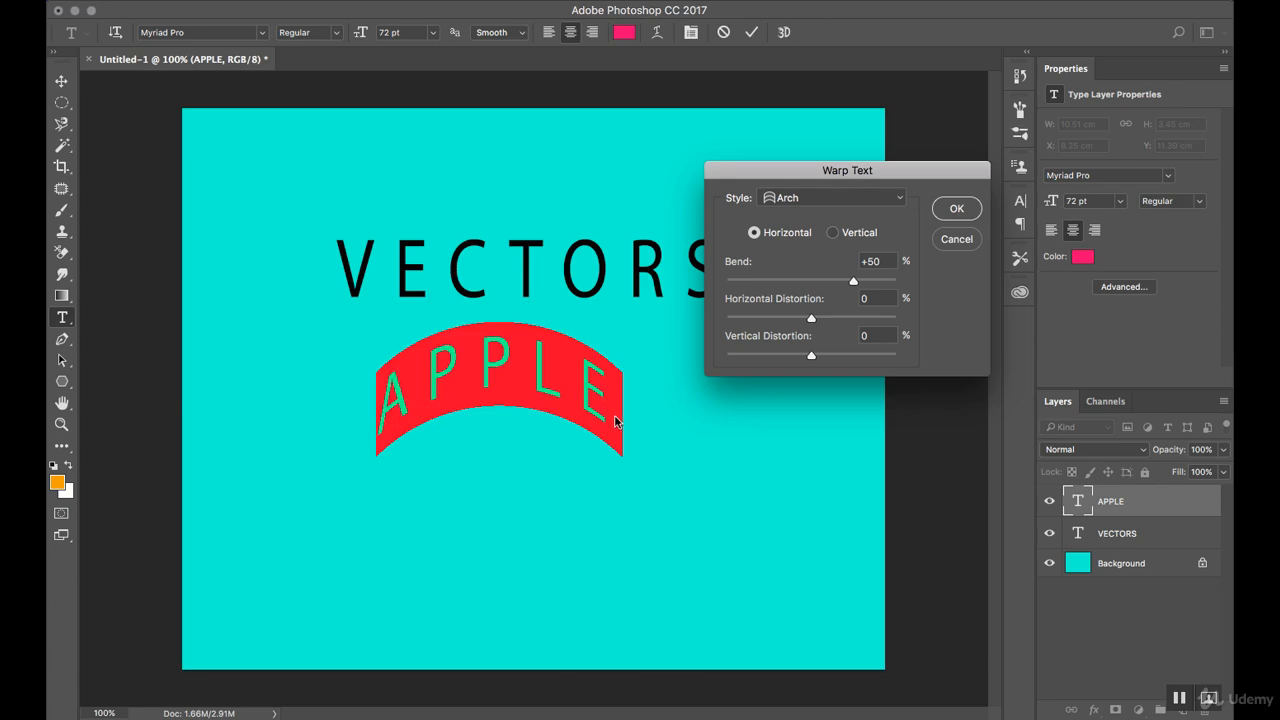
{"action": "left_click_drag", "start_coordinate": [855, 284], "coordinate": [776, 343]}
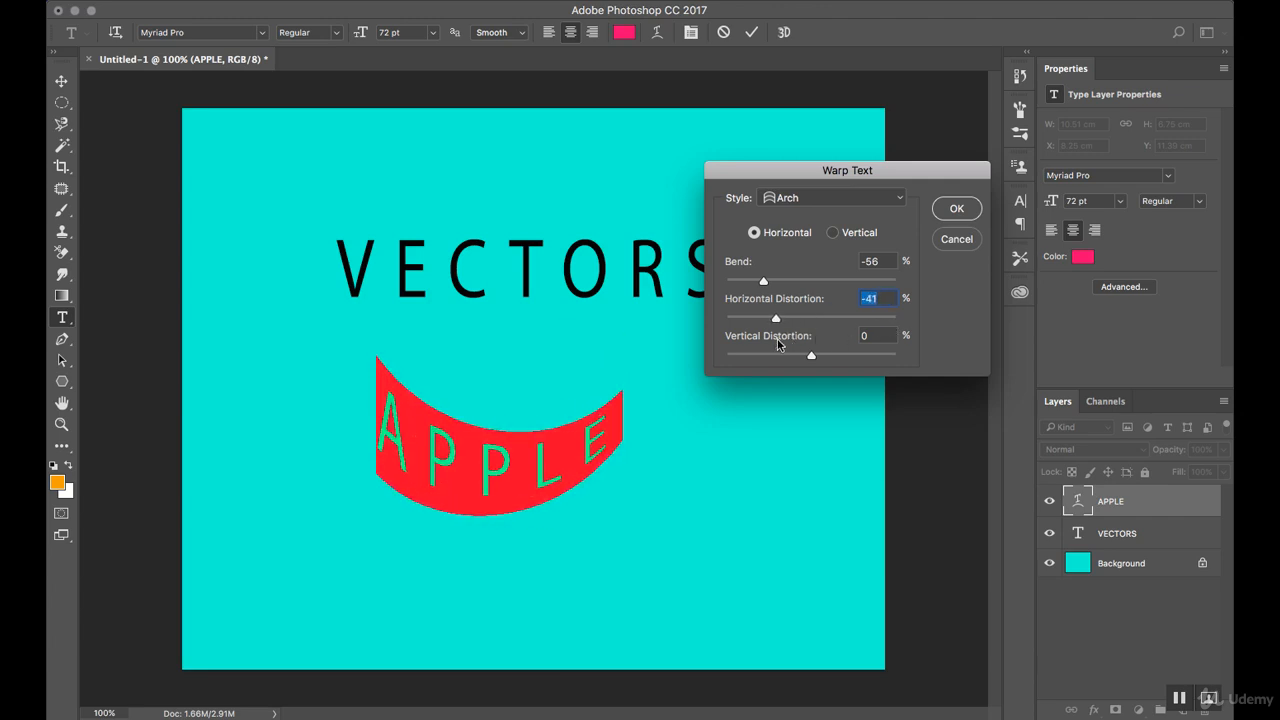
{"action": "mouse_move", "coordinate": [811, 359]}
{"action": "left_mouse_down"}
{"action": "mouse_move", "coordinate": [786, 357]}
{"action": "mouse_move", "coordinate": [823, 357]}
{"action": "mouse_move", "coordinate": [811, 358]}
{"action": "left_mouse_up"}
{"action": "left_click", "coordinate": [943, 212]}
Move the warped APPLE text right and slightly up so it sits centred beneath VECTORS, at about X 10.01 cm, Y 10.3 cm.
{"action": "left_click", "coordinate": [69, 89]}
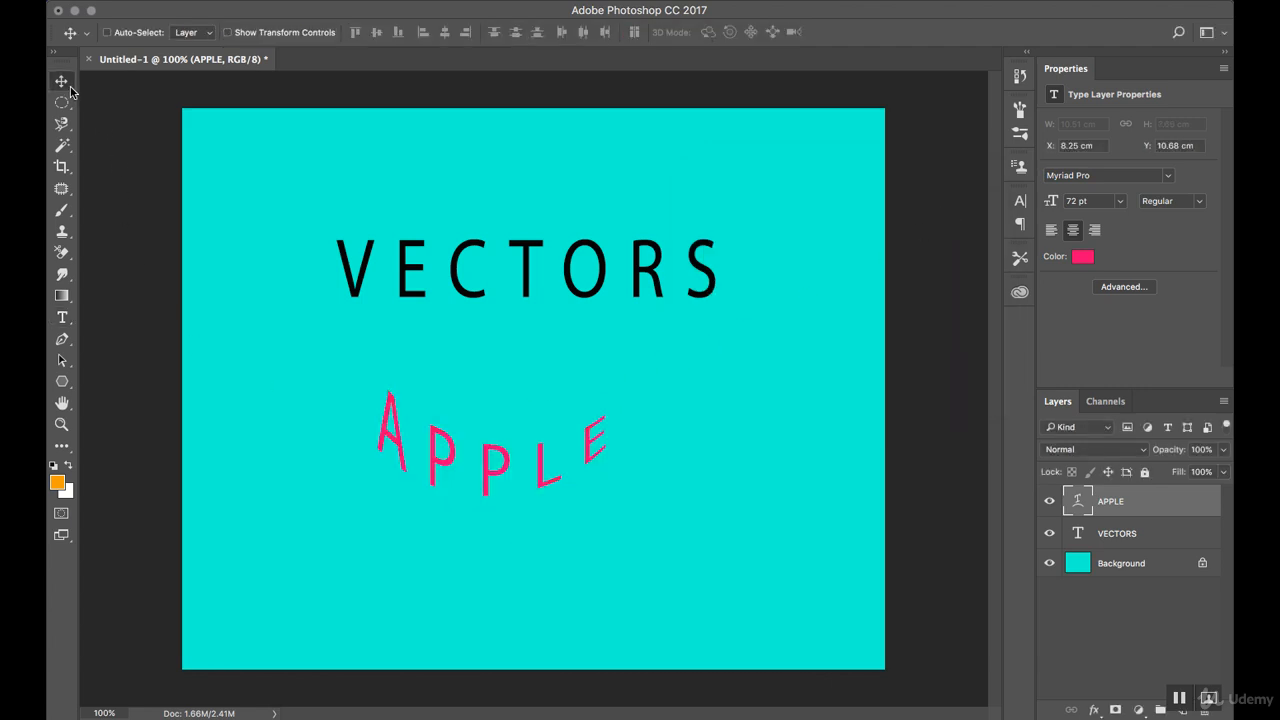
{"action": "left_click_drag", "start_coordinate": [540, 472], "coordinate": [586, 466]}
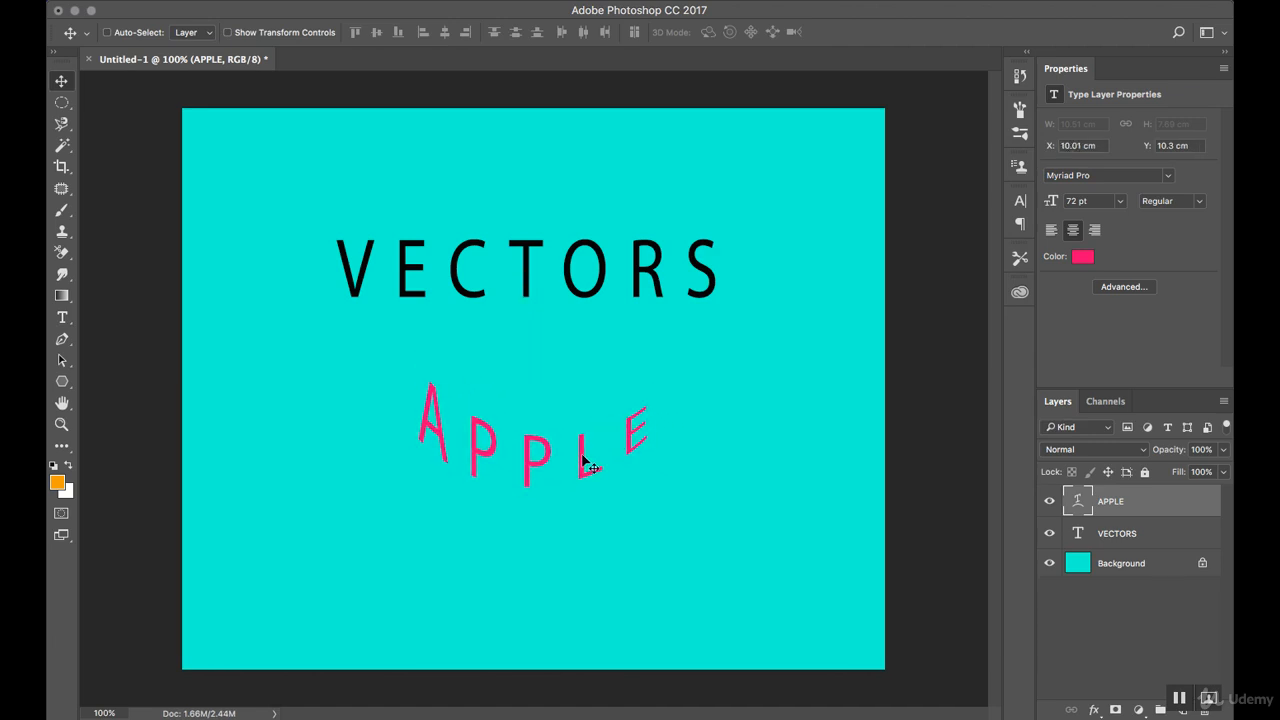
Delete the APPLE layer and activate the Type tool.
{"action": "right_click", "coordinate": [1153, 503]}
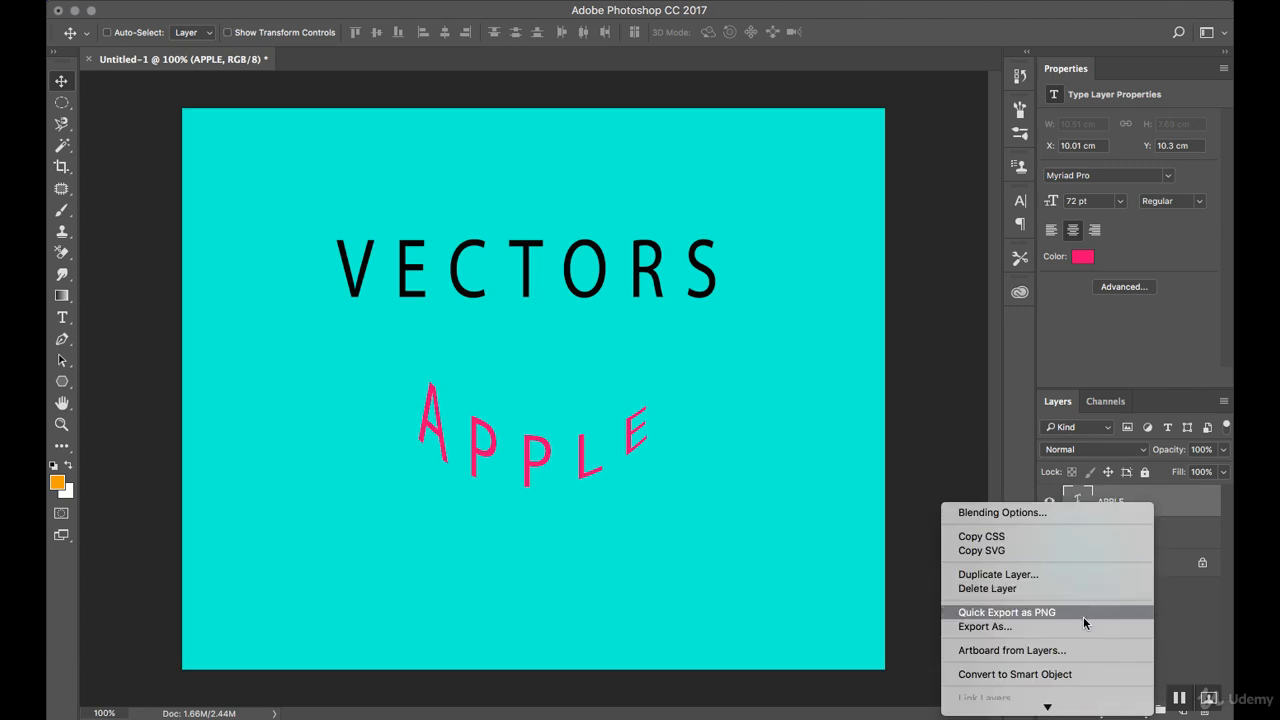
{"action": "left_click", "coordinate": [1057, 586]}
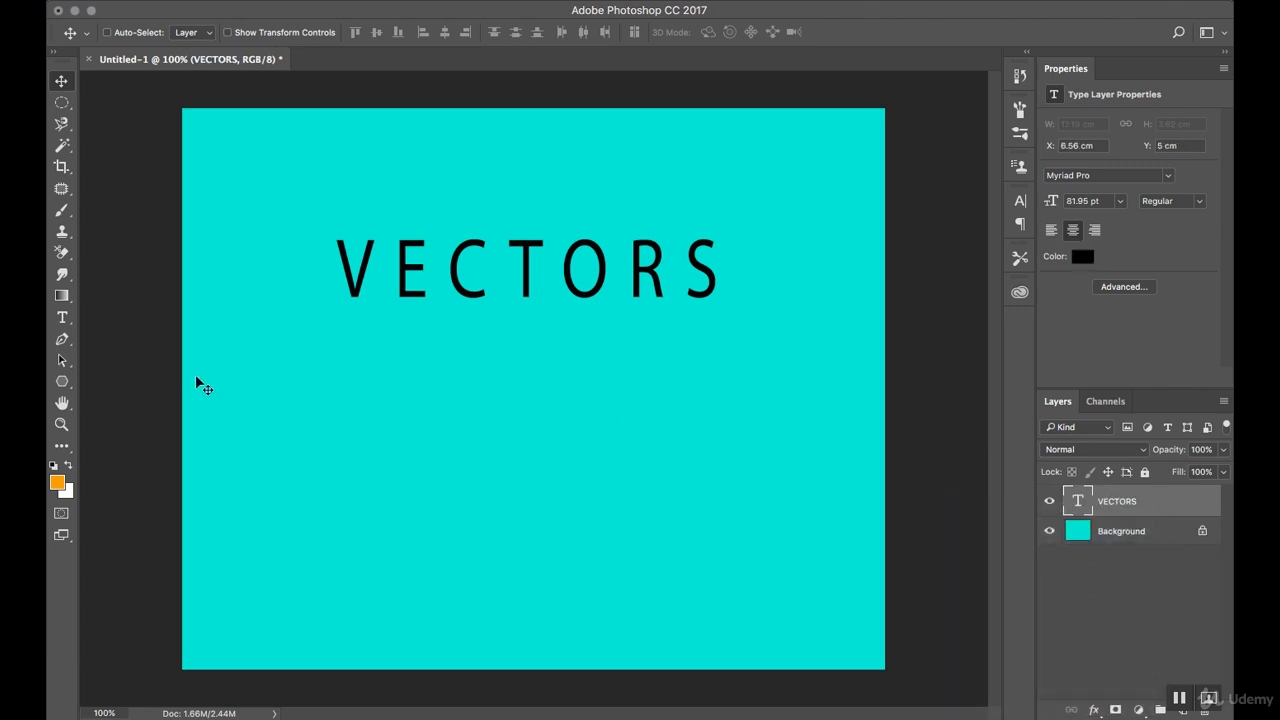
{"action": "left_click", "coordinate": [66, 317]}
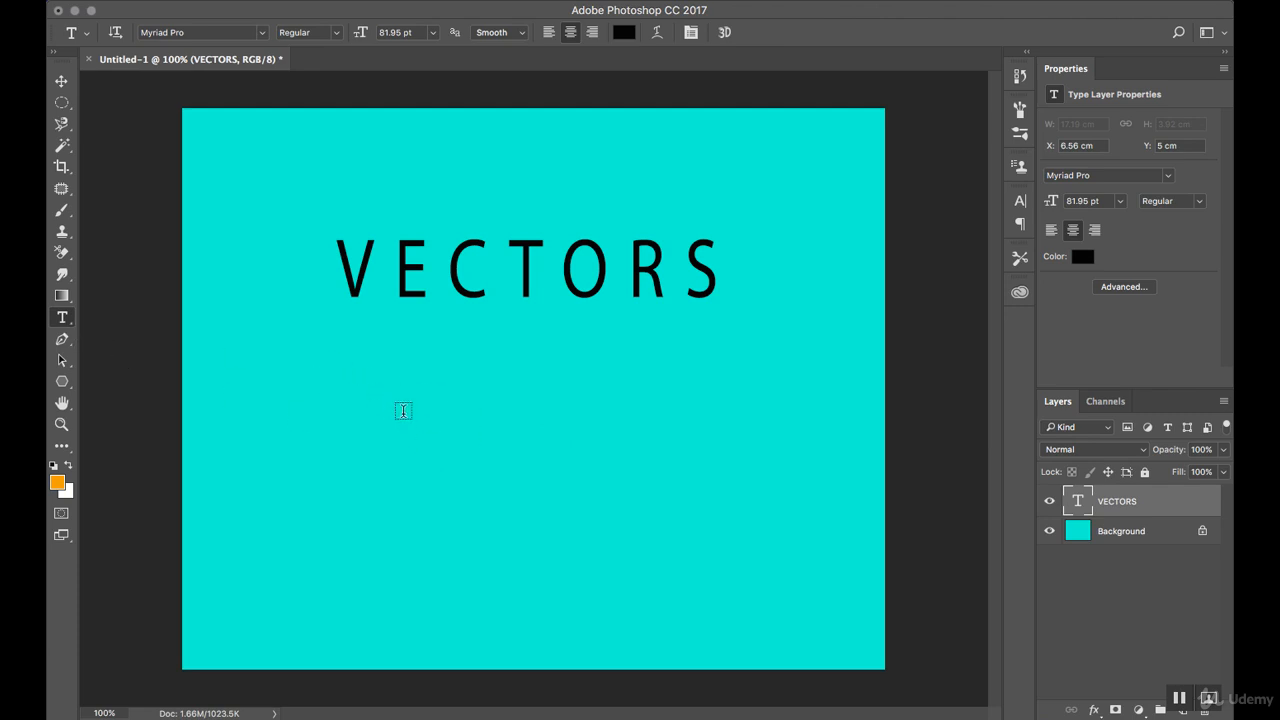
{"action": "left_click_drag", "start_coordinate": [331, 363], "coordinate": [689, 548]}
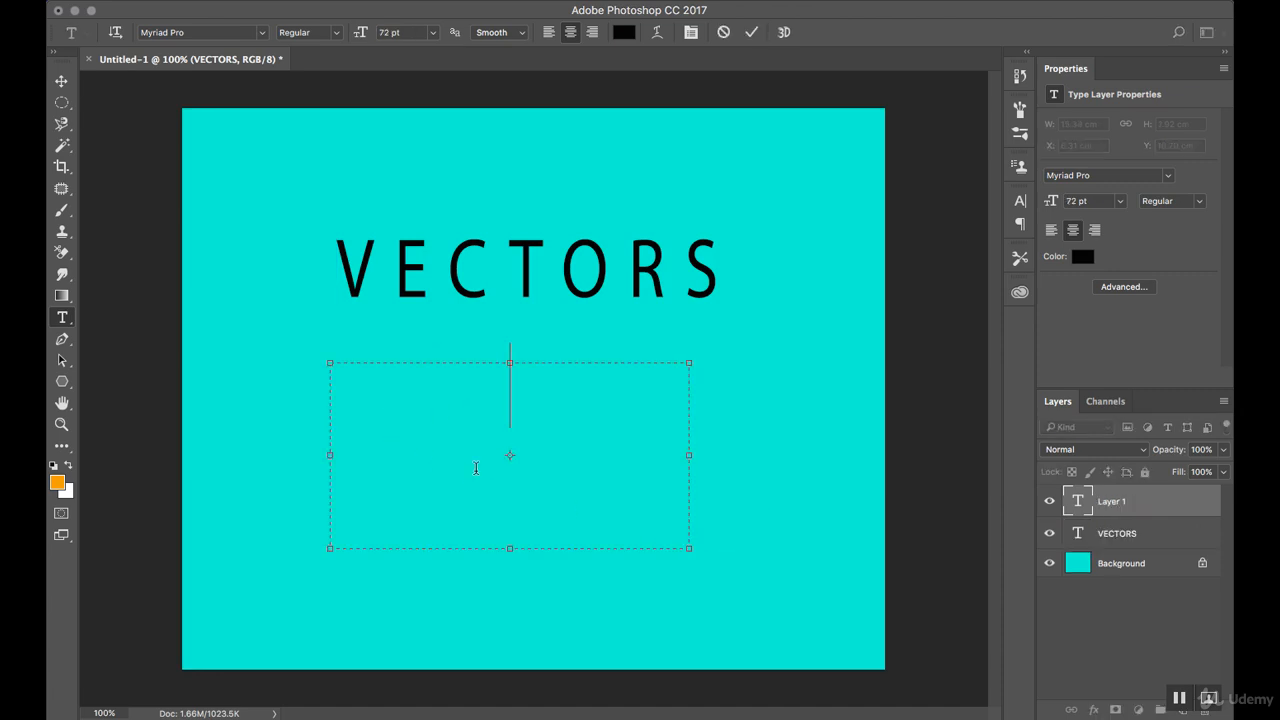
{"action": "left_click", "coordinate": [434, 38]}
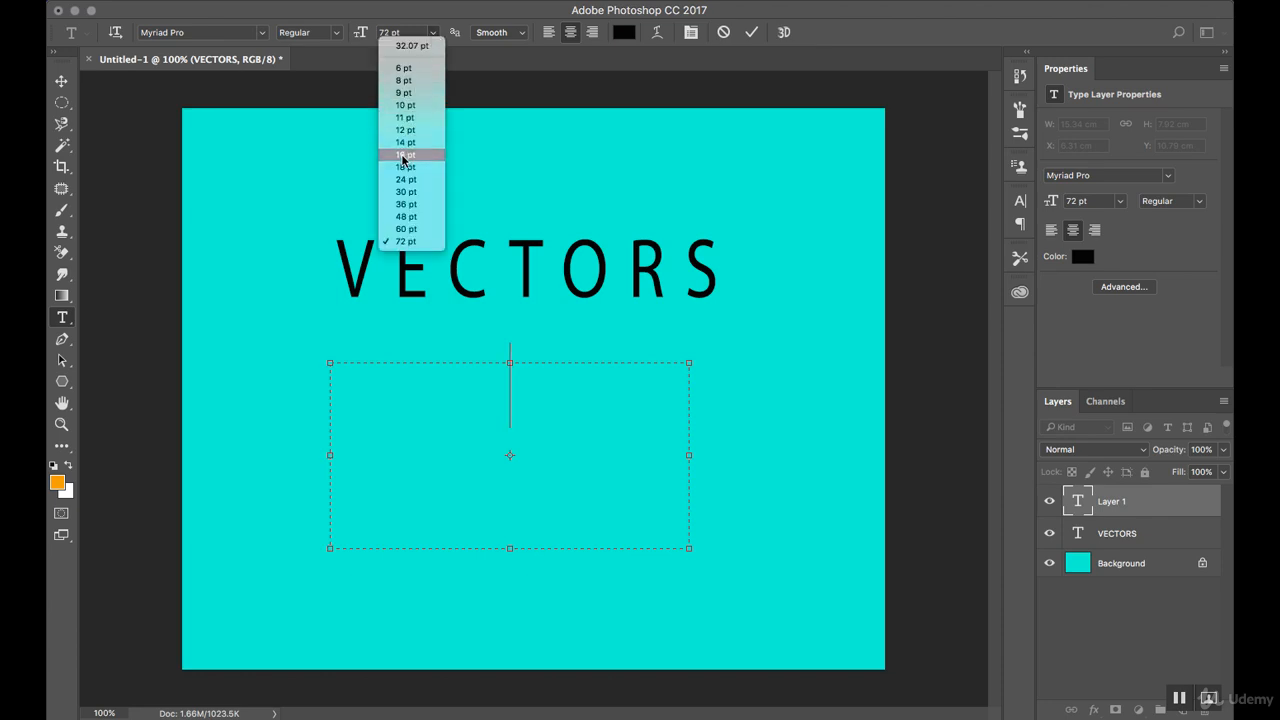
{"action": "left_click", "coordinate": [407, 217]}
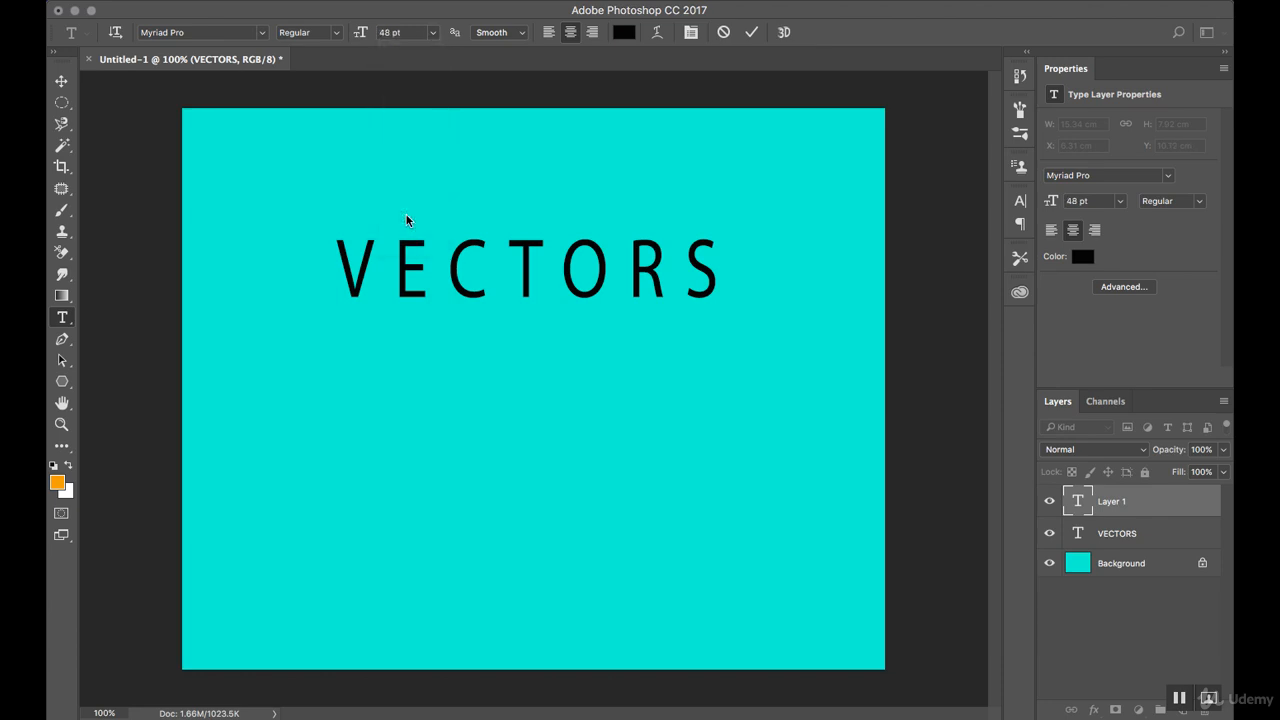
{"action": "key", "text": "Escape"}
Draw a paragraph text box about 16.5 by 8.3 cm below VECTORS and fill it with 48 pt random letters beginning "faslkdjfalksdfjk".
{"action": "left_click_drag", "start_coordinate": [334, 368], "coordinate": [720, 562]}
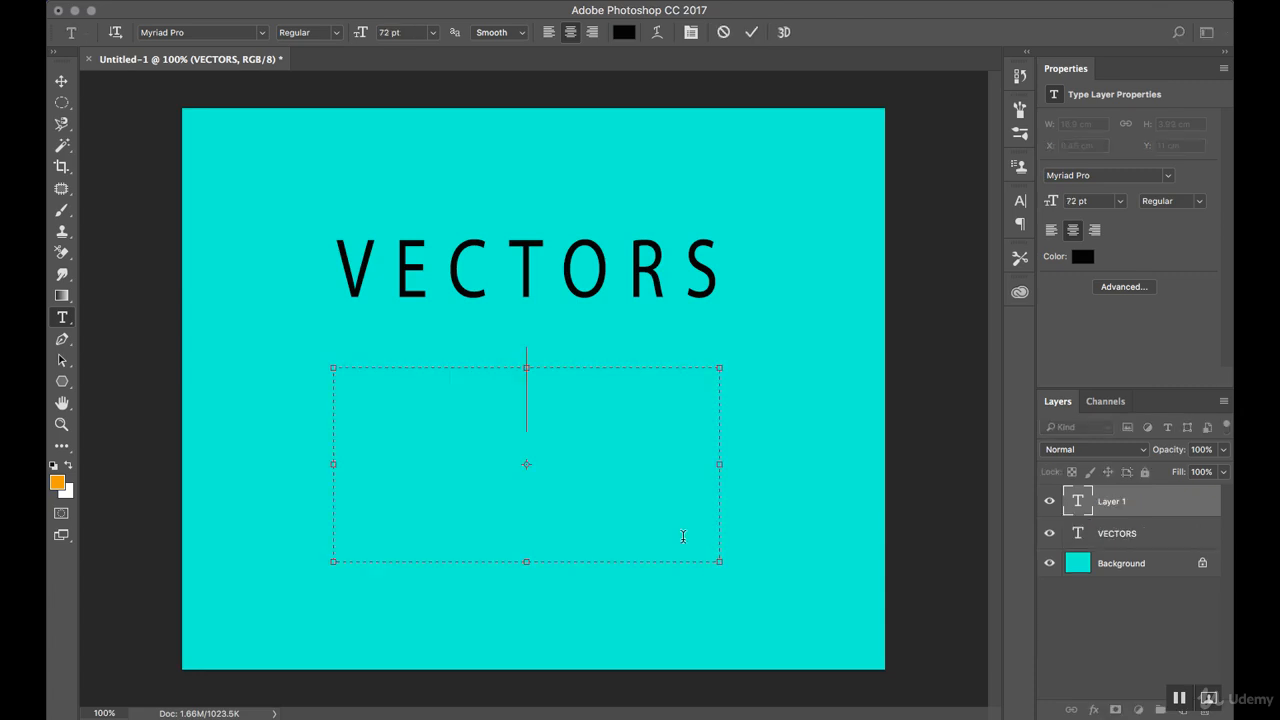
{"action": "left_click", "coordinate": [432, 33]}
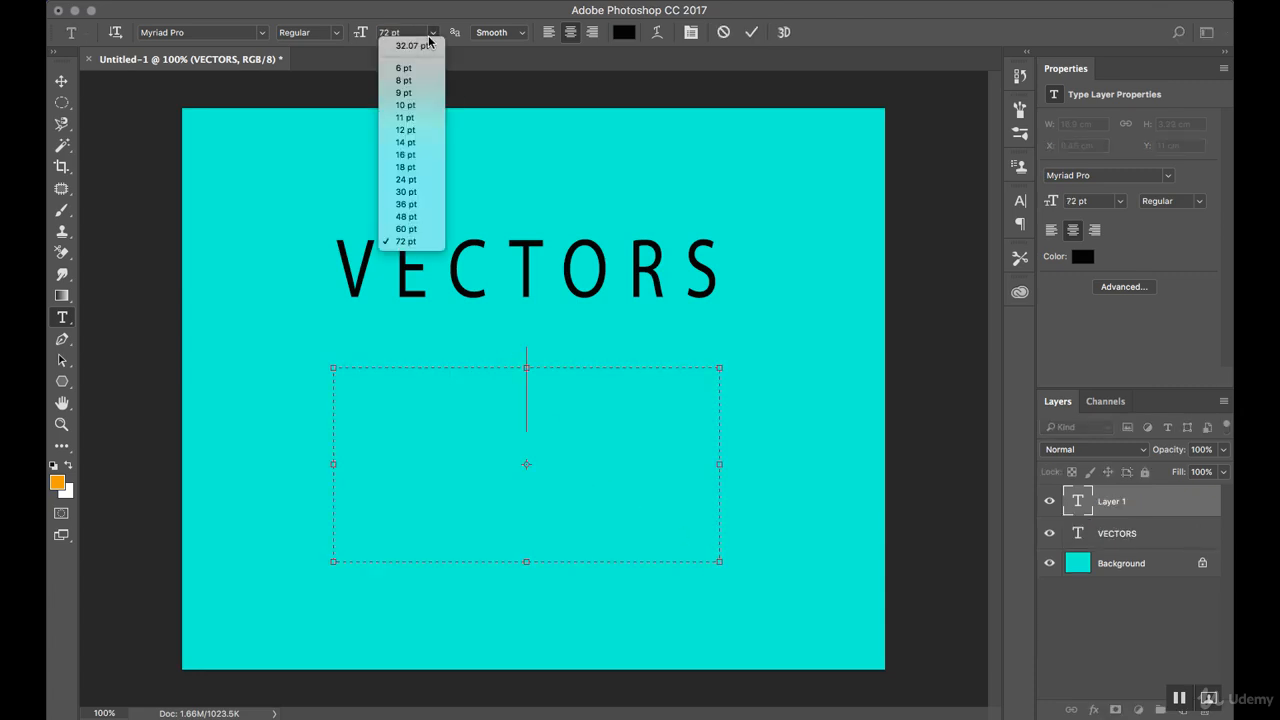
{"action": "left_click", "coordinate": [410, 216]}
{"action": "type", "text": "FASLKDJFASLKSDFJKLFJKDLASJDFKLASDJFKLSDJKDKL"}
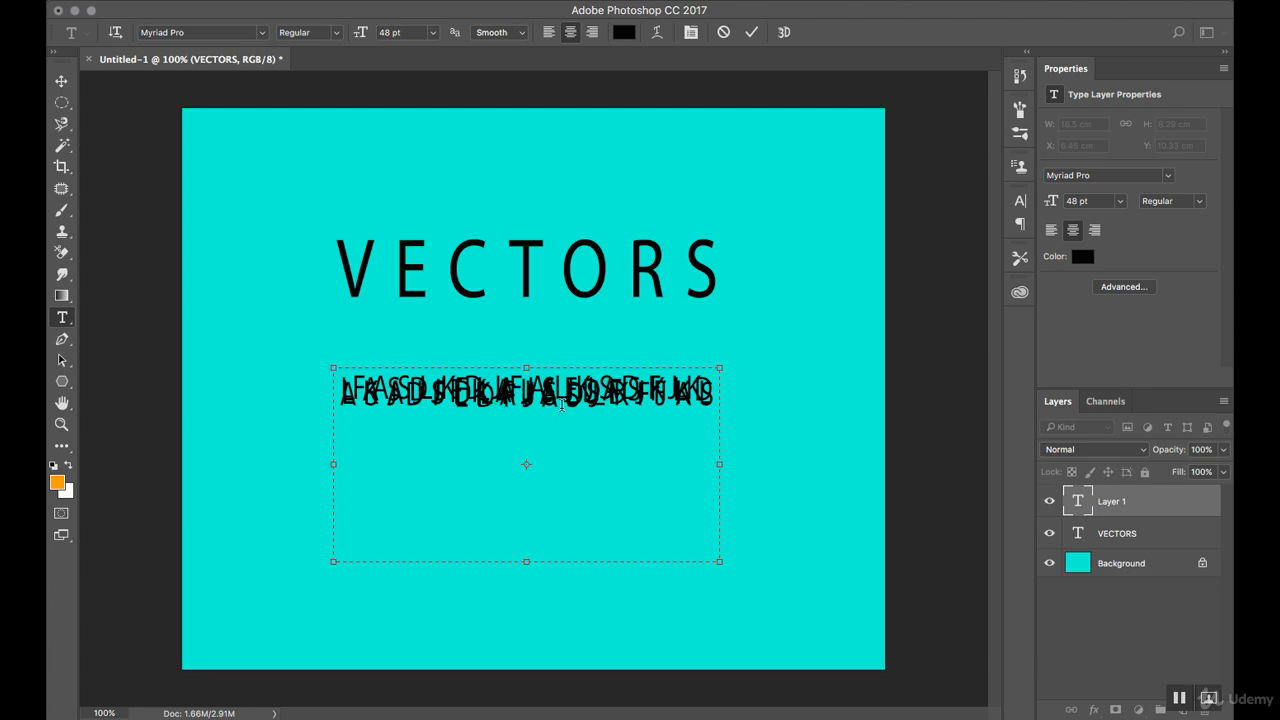
Increase the leading of the whole paragraph text to 39.93 pt.
{"action": "double_click", "coordinate": [549, 386]}
{"action": "left_click", "coordinate": [512, 422]}
{"action": "key", "text": "super+a"}
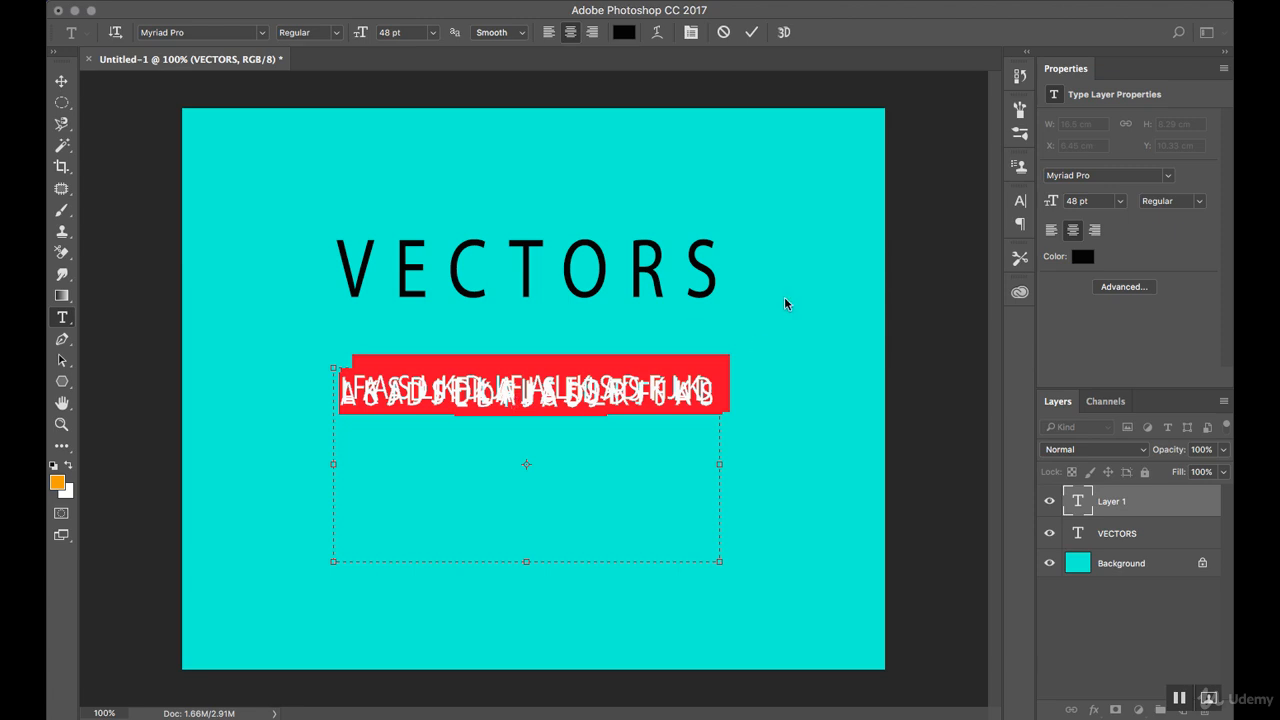
{"action": "left_click", "coordinate": [1019, 205]}
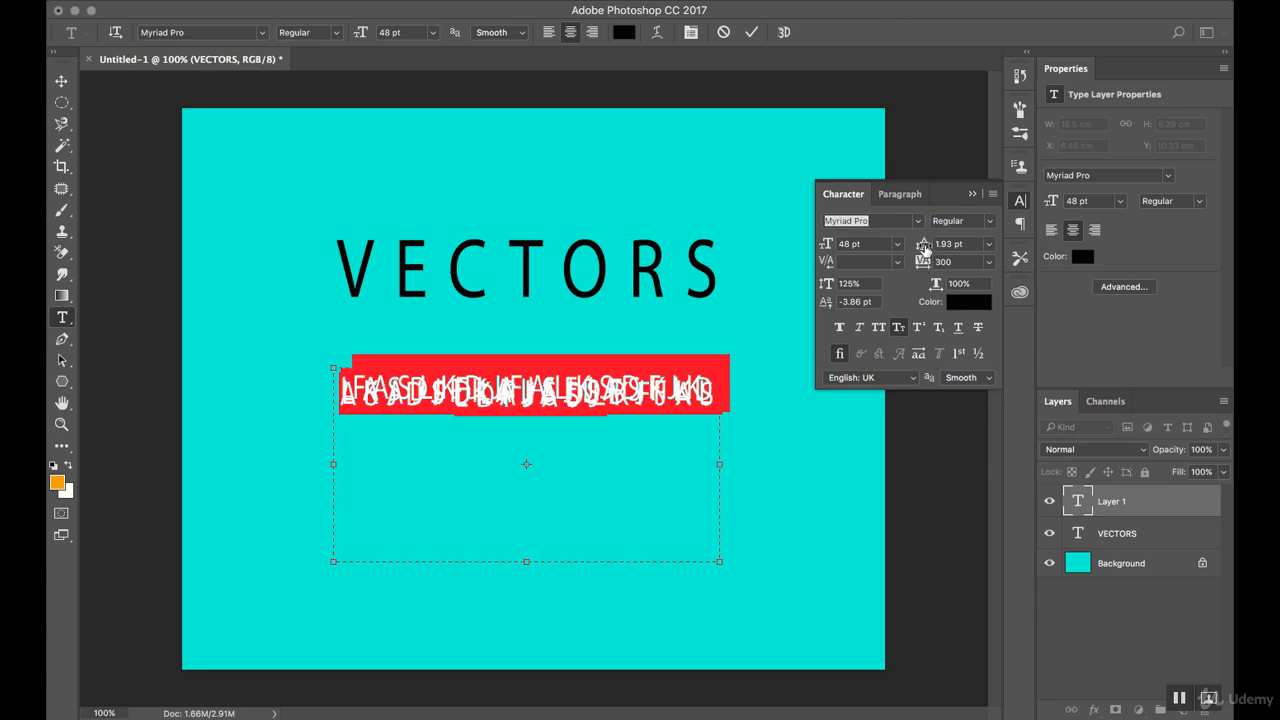
{"action": "left_click_drag", "start_coordinate": [918, 250], "coordinate": [951, 247]}
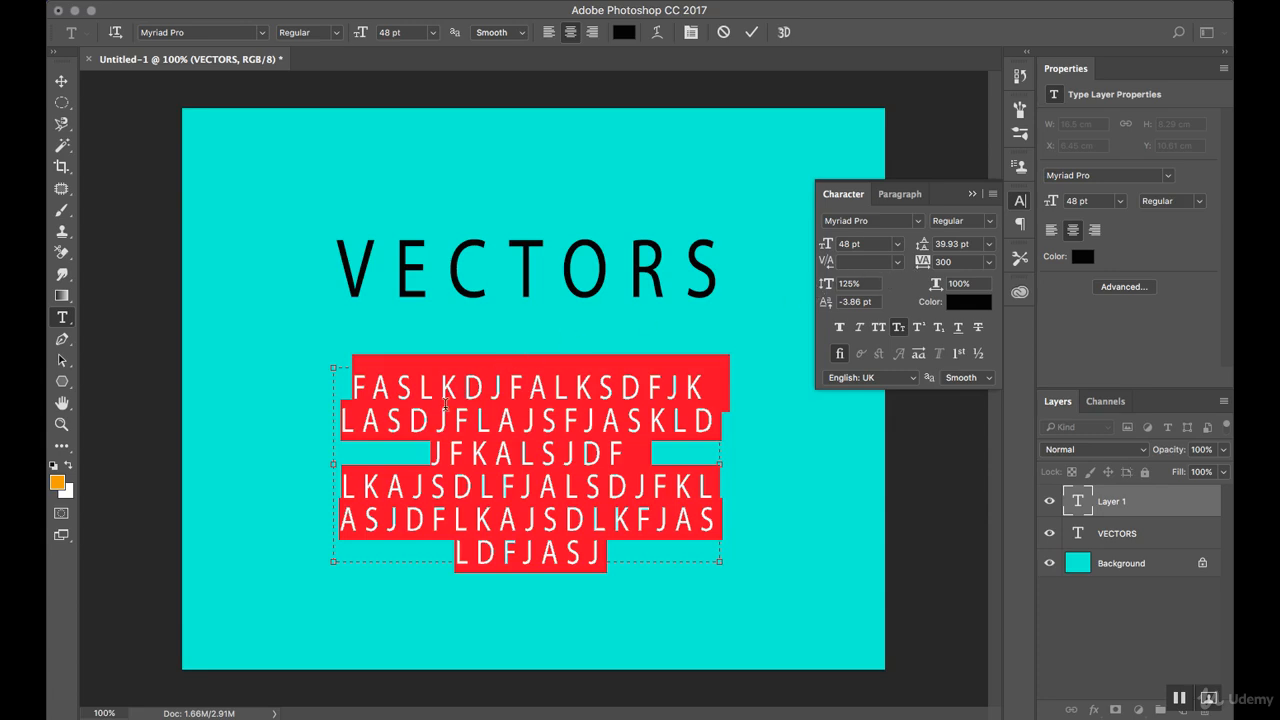
Widen the paragraph text box on both sides to about 26.4 cm and adjust the text's tracking to 160.
{"action": "left_click_drag", "start_coordinate": [335, 467], "coordinate": [221, 466]}
{"action": "left_click_drag", "start_coordinate": [720, 464], "coordinate": [838, 451]}
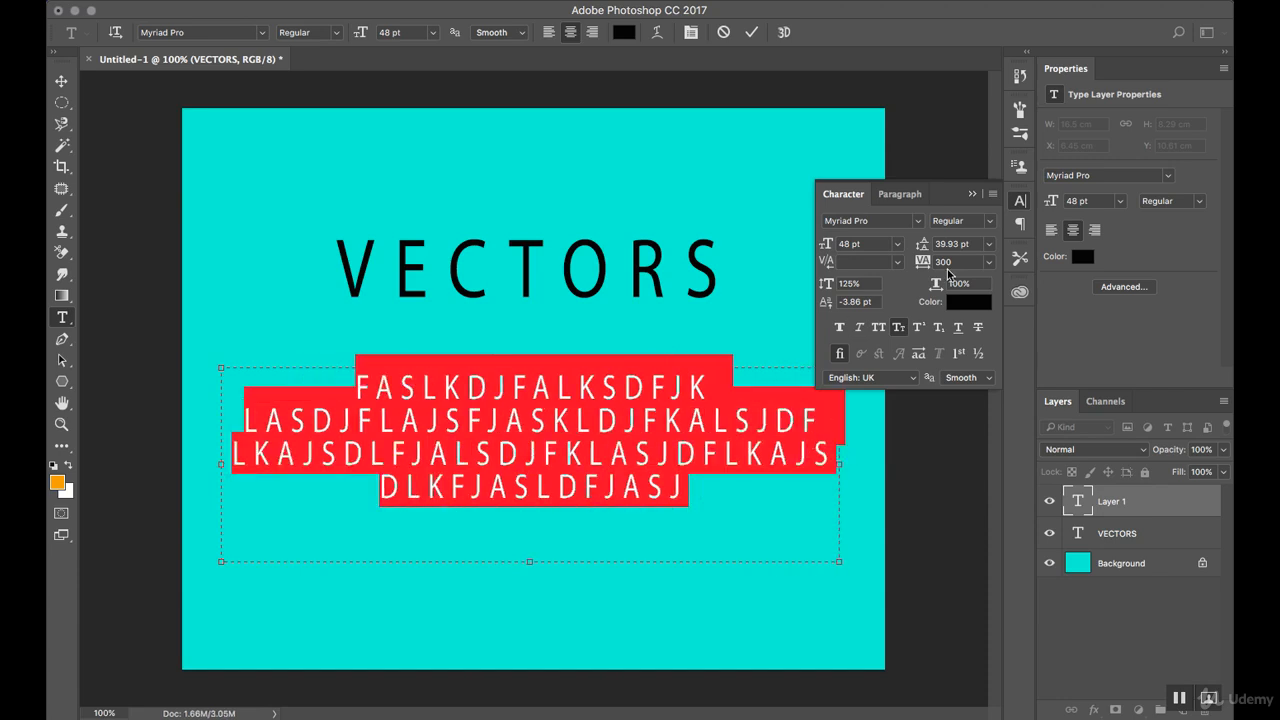
{"action": "left_click_drag", "start_coordinate": [922, 265], "coordinate": [916, 270]}
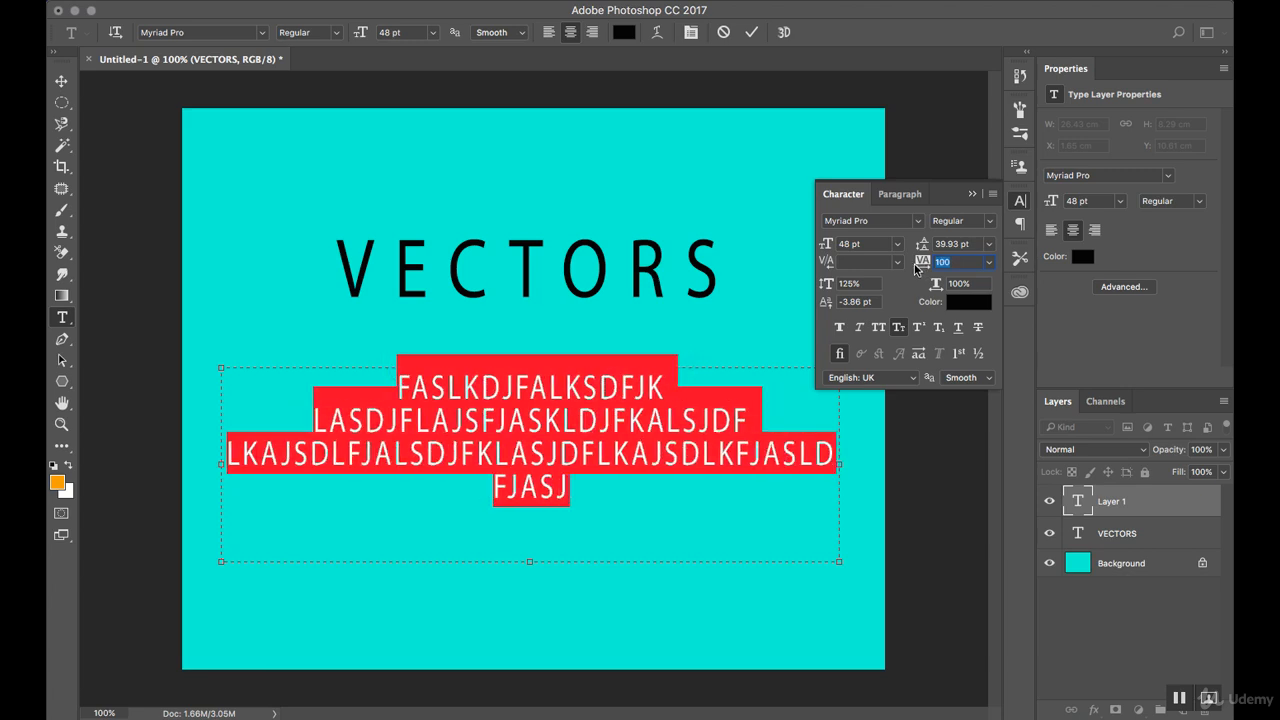
{"action": "left_click_drag", "start_coordinate": [916, 268], "coordinate": [930, 266]}
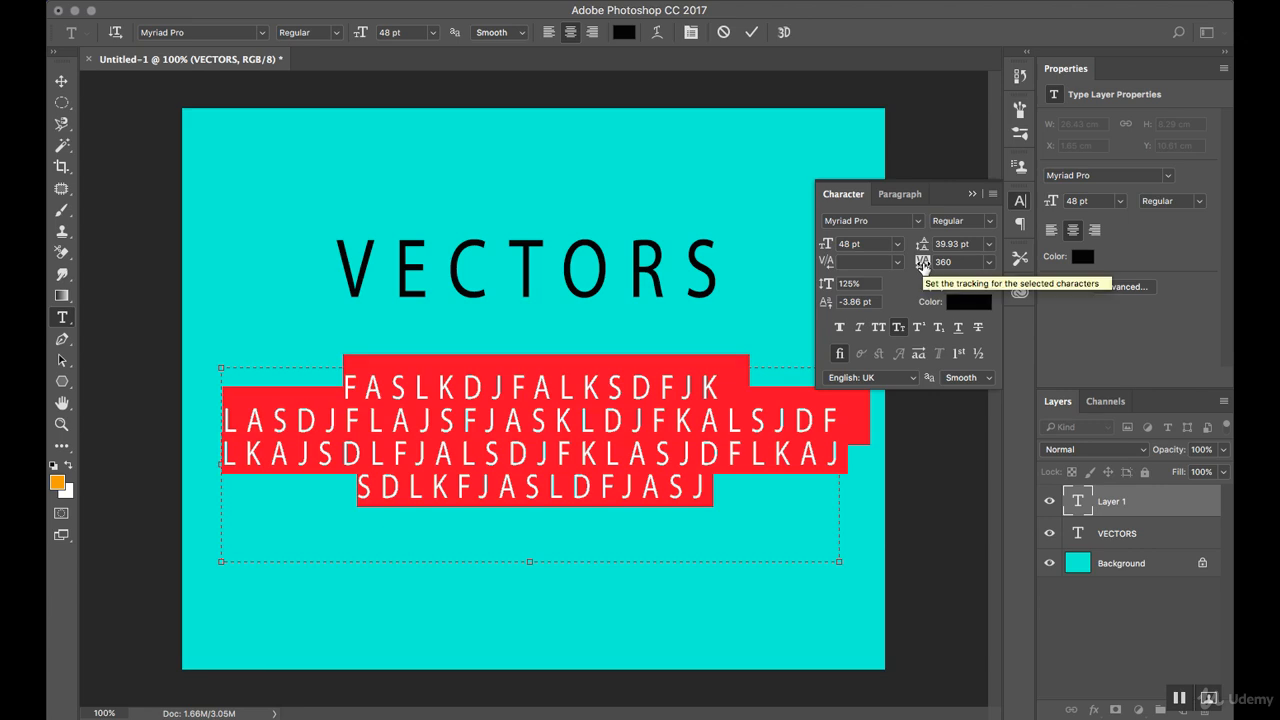
{"action": "left_click_drag", "start_coordinate": [922, 267], "coordinate": [914, 269]}
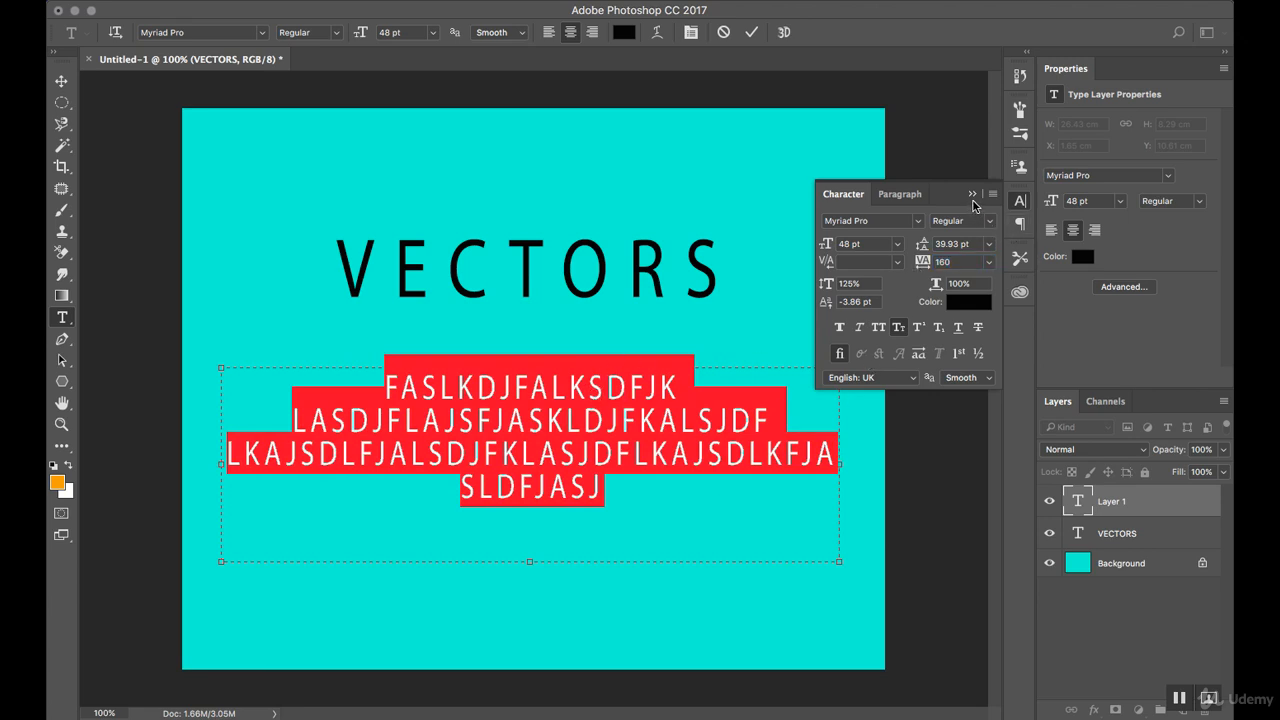
Move the paragraph text up and slightly left, close beneath VECTORS, at about X 0.98 cm, Y 8.43 cm.
{"action": "left_click", "coordinate": [61, 81]}
{"action": "mouse_move", "coordinate": [507, 425]}
{"action": "left_mouse_down"}
{"action": "mouse_move", "coordinate": [525, 427]}
{"action": "mouse_move", "coordinate": [493, 410]}
{"action": "left_mouse_up"}
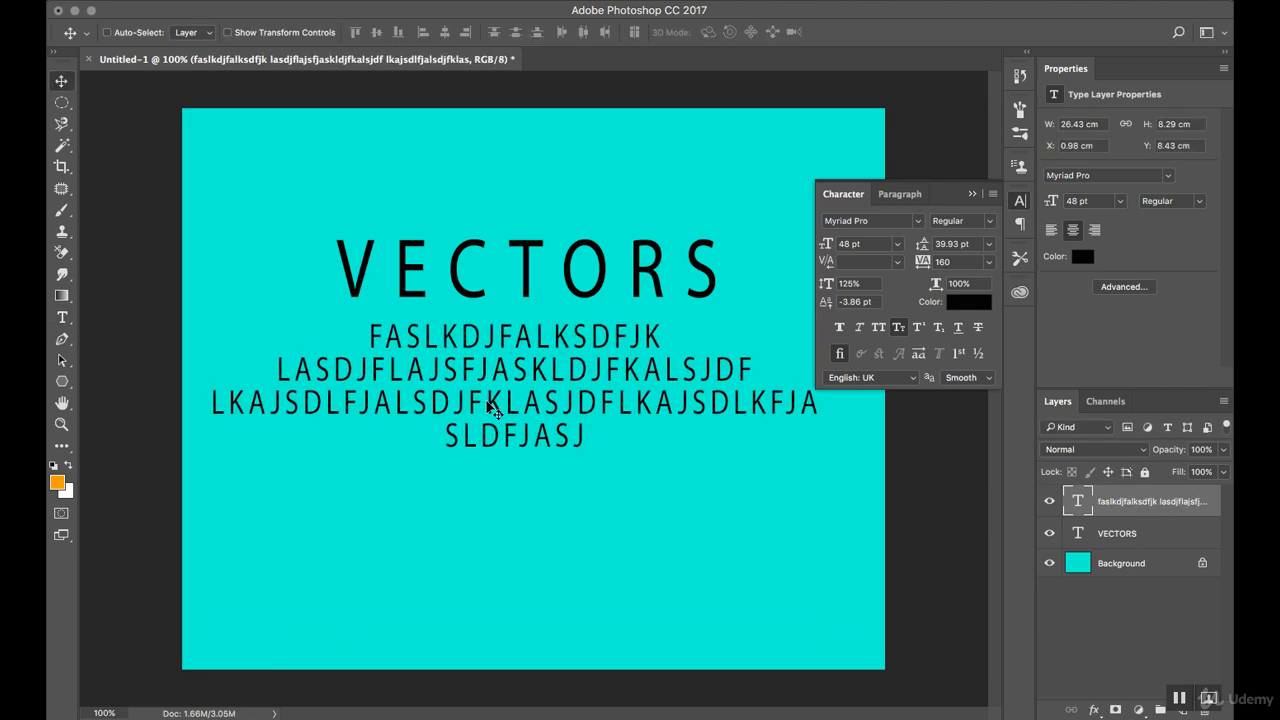